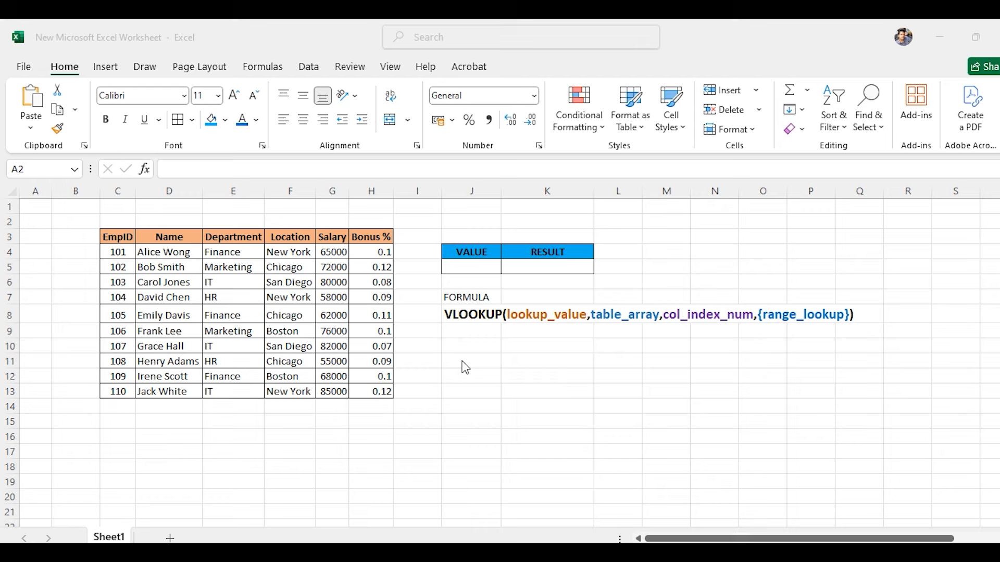
Start a VLOOKUP formula in K5 with J5 as the lookup value
click(521, 268)
text(=)
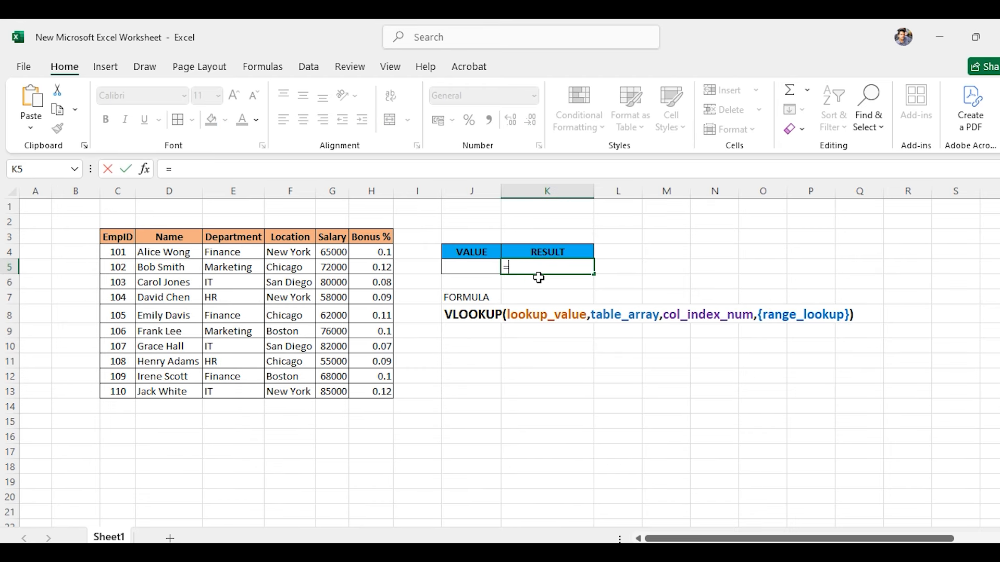
text(v)
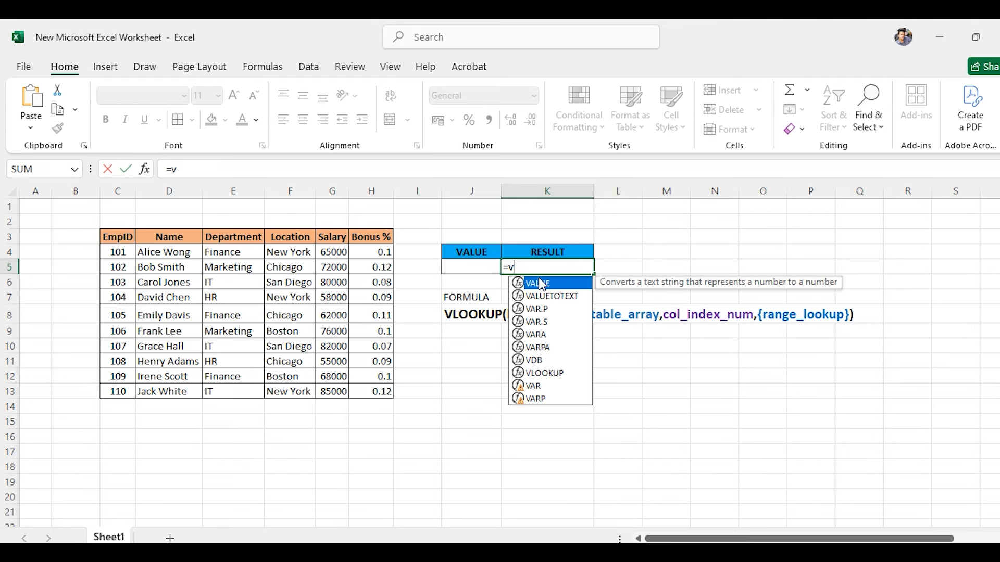
key(BackSpace)
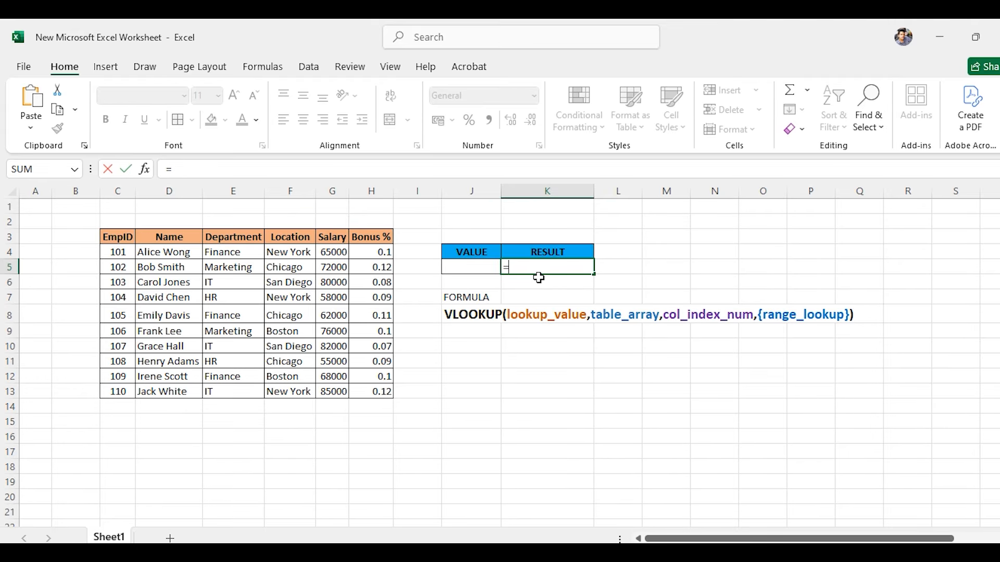
text(vloo)
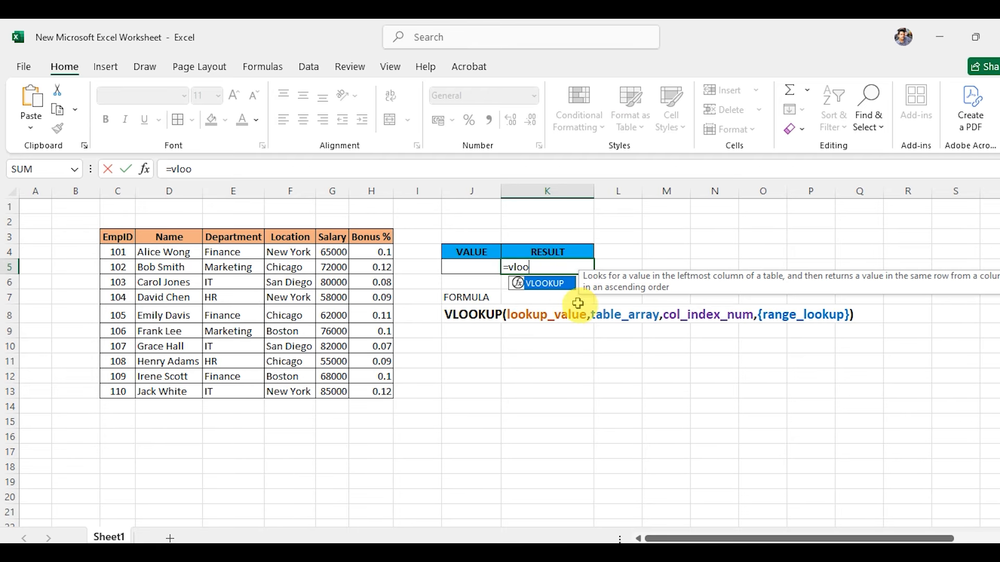
double_click(556, 284)
key(BackSpace)
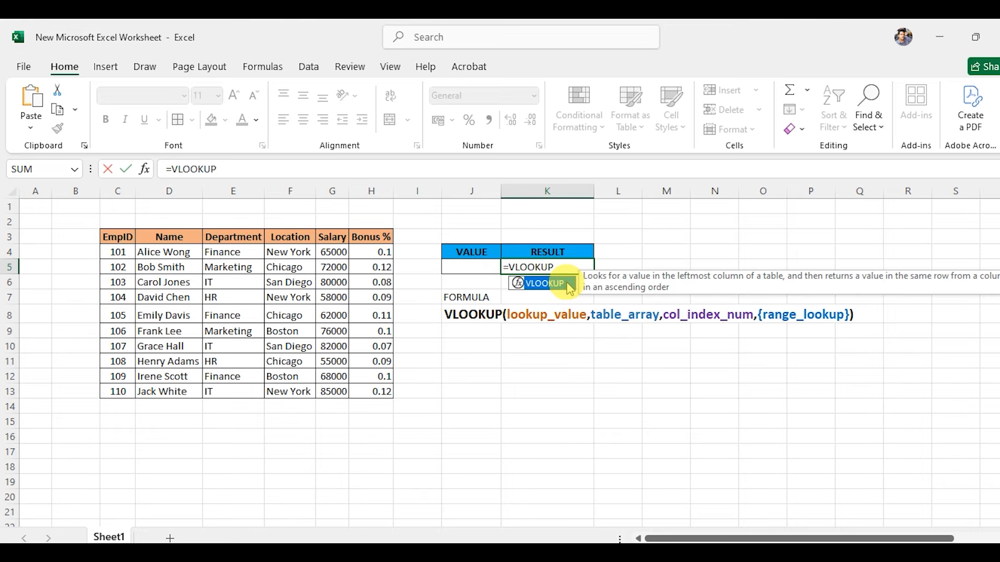
key(BackSpace)
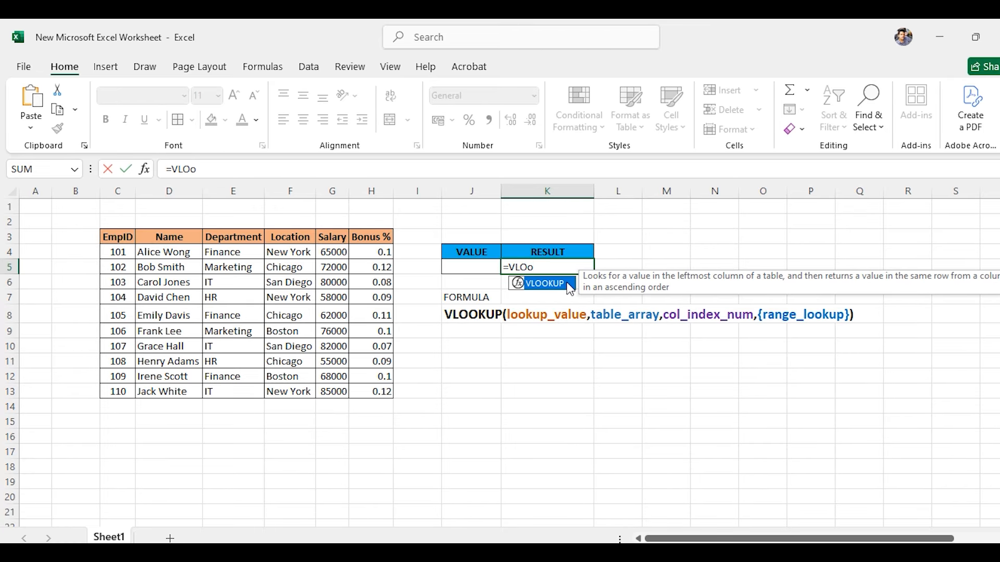
text(okup))
key(BackSpace)
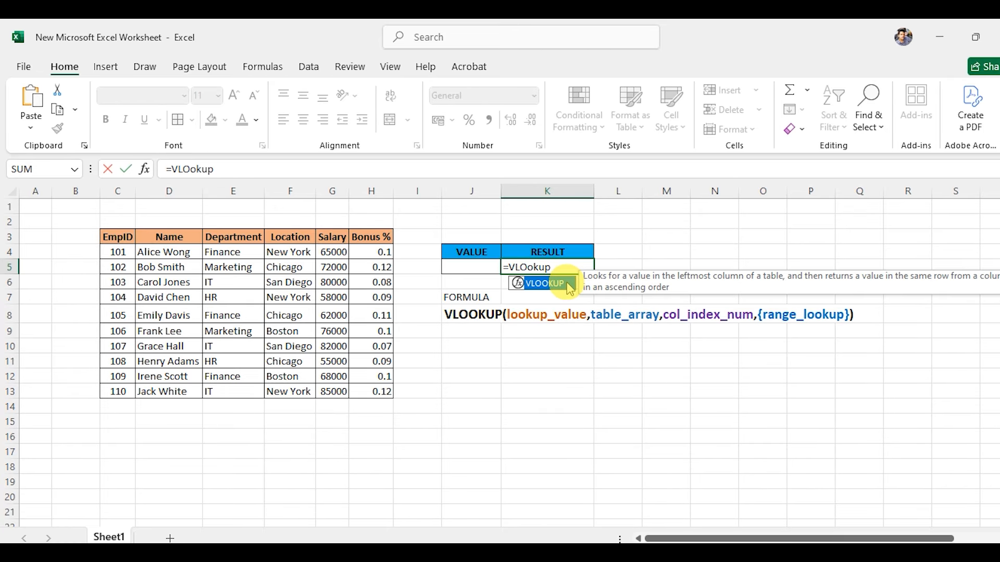
text(()
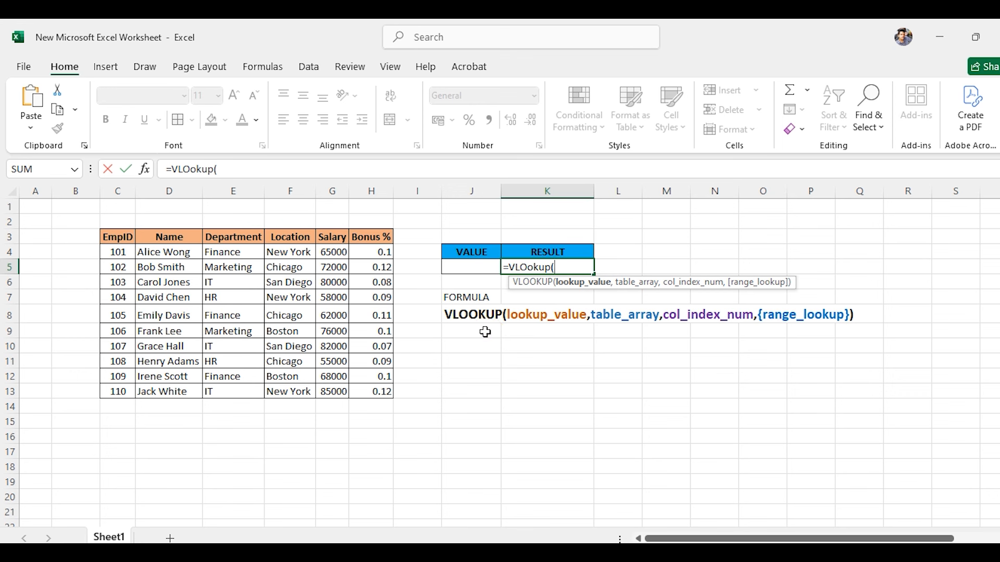
click(474, 267)
text(,)
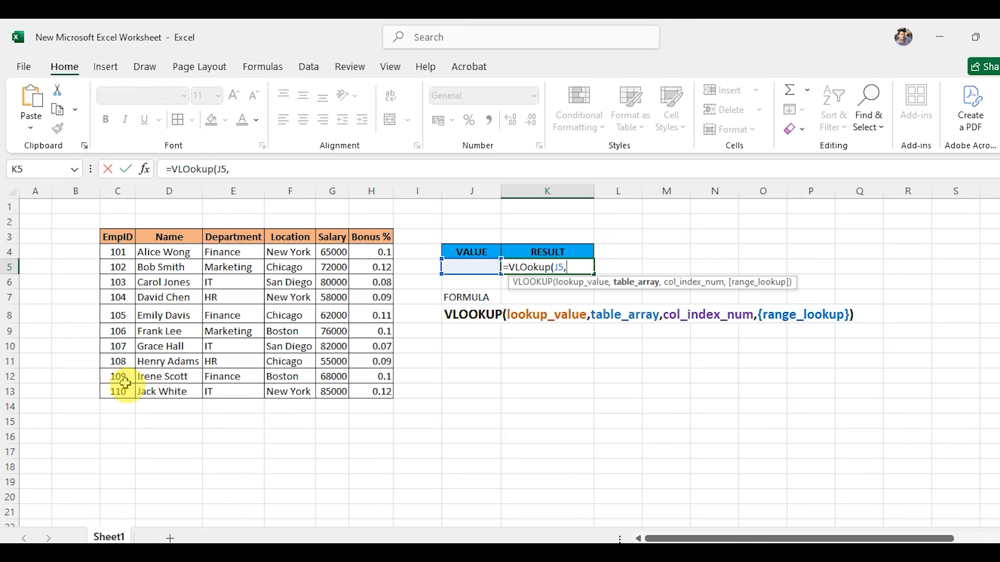
drag(121, 236, 381, 392)
key(BackSpace)
key(BackSpace)
key(BackSpace)
key(BackSpace)
key(BackSpace)
key(BackSpace)
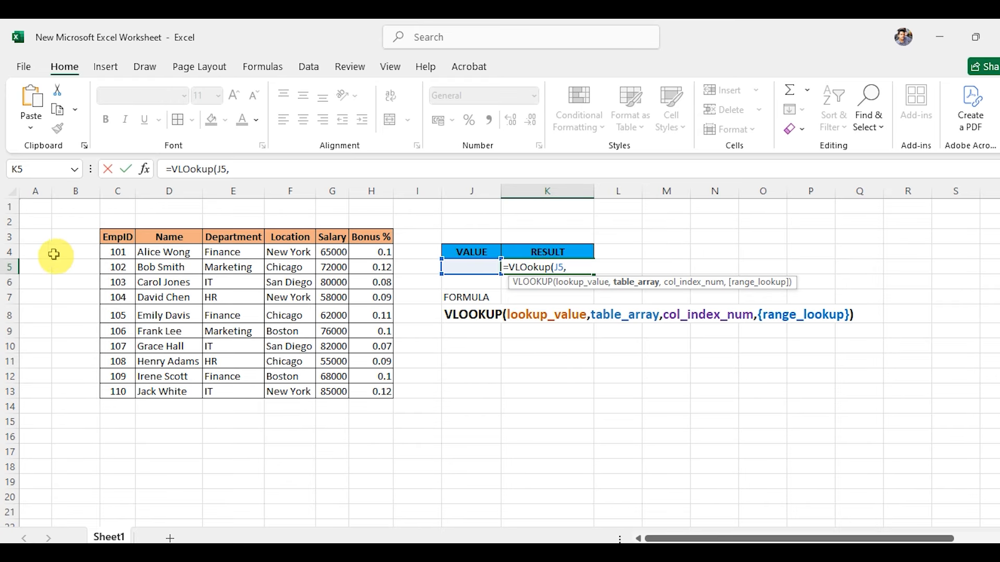
text(c)
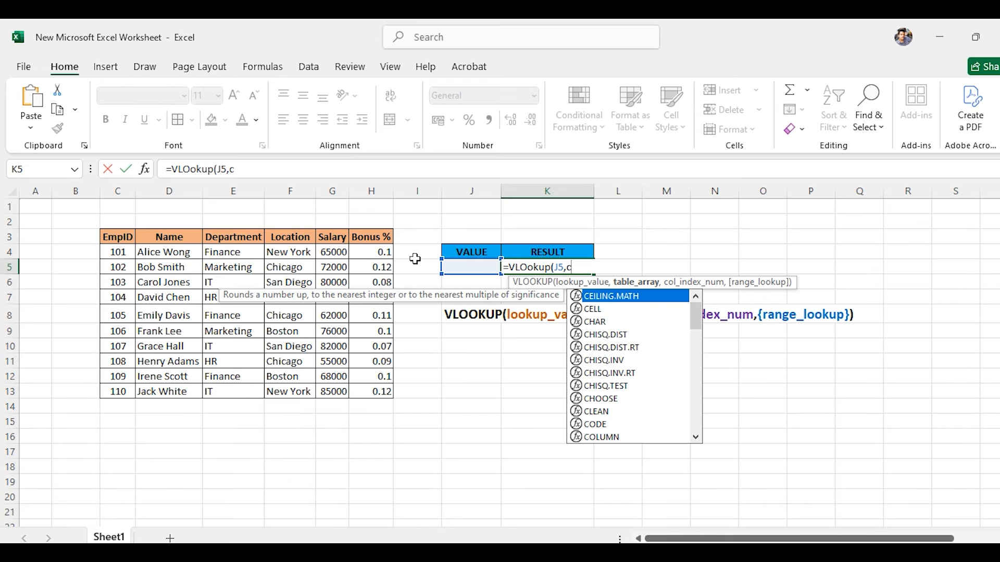
text(4:)
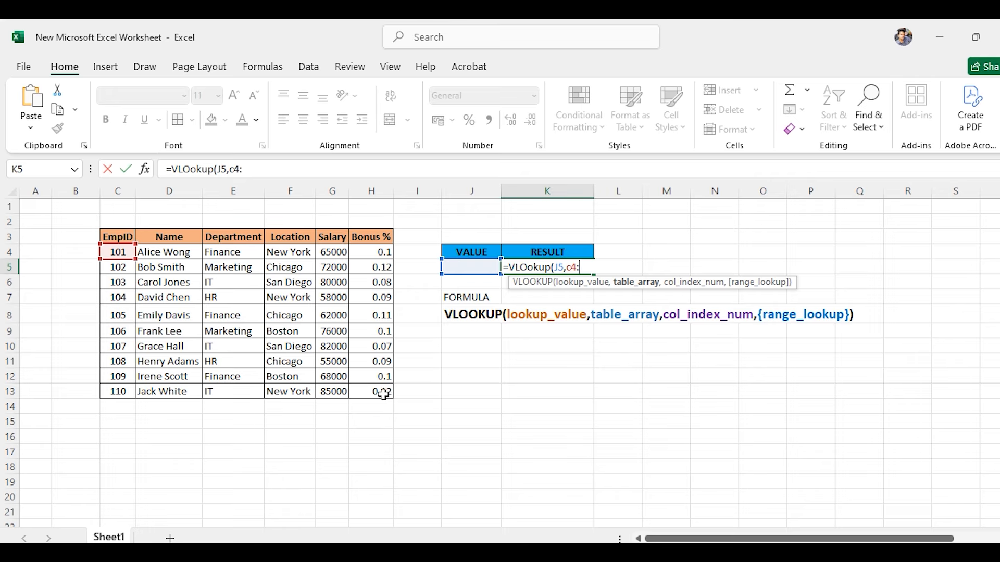
text(h13)
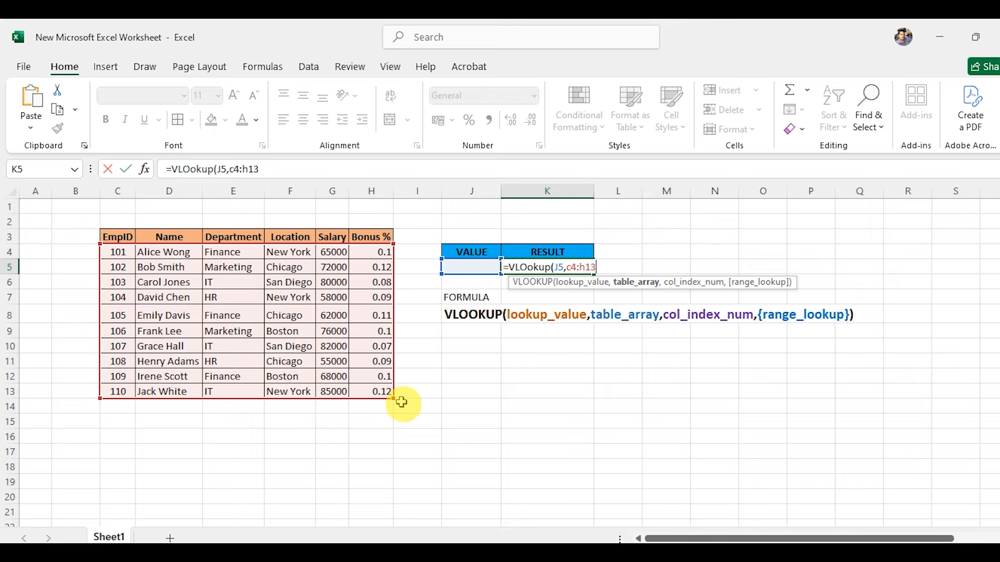
key(BackSpace)
key(BackSpace)
key(BackSpace)
key(BackSpace)
key(BackSpace)
key(BackSpace)
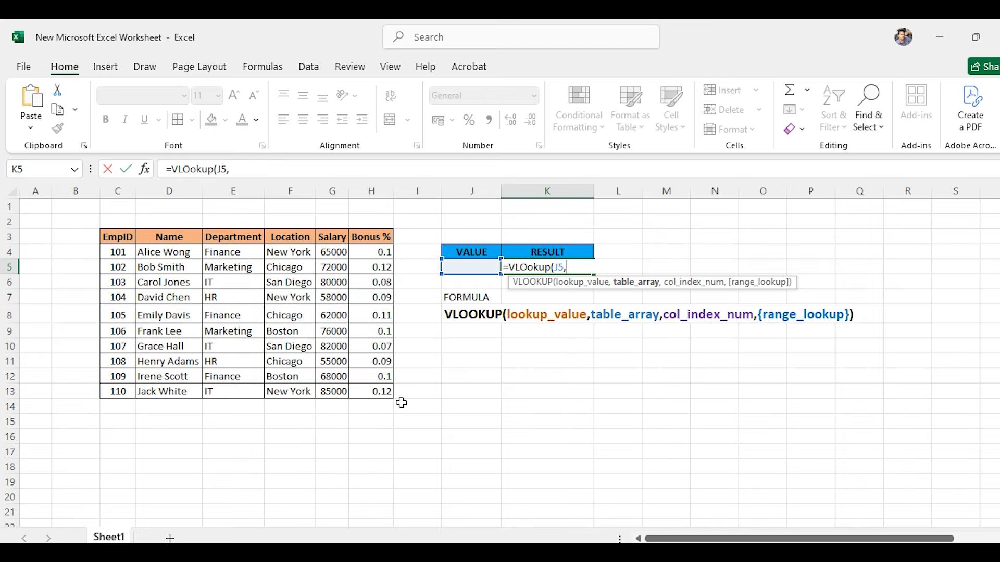
Set the table array of the VLOOKUP formula to the whole employee table, C3:H13
drag(117, 237, 370, 388)
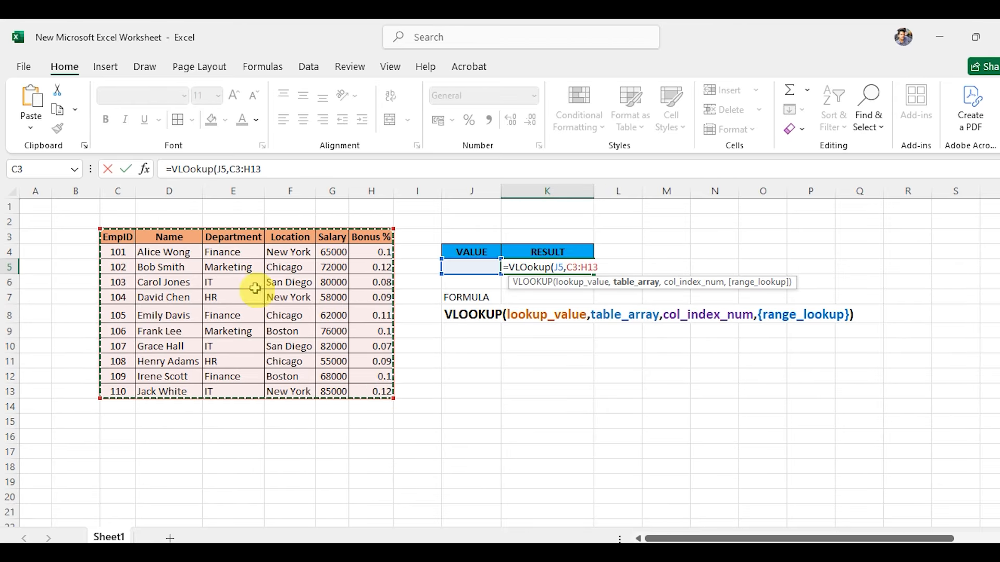
drag(117, 192, 375, 194)
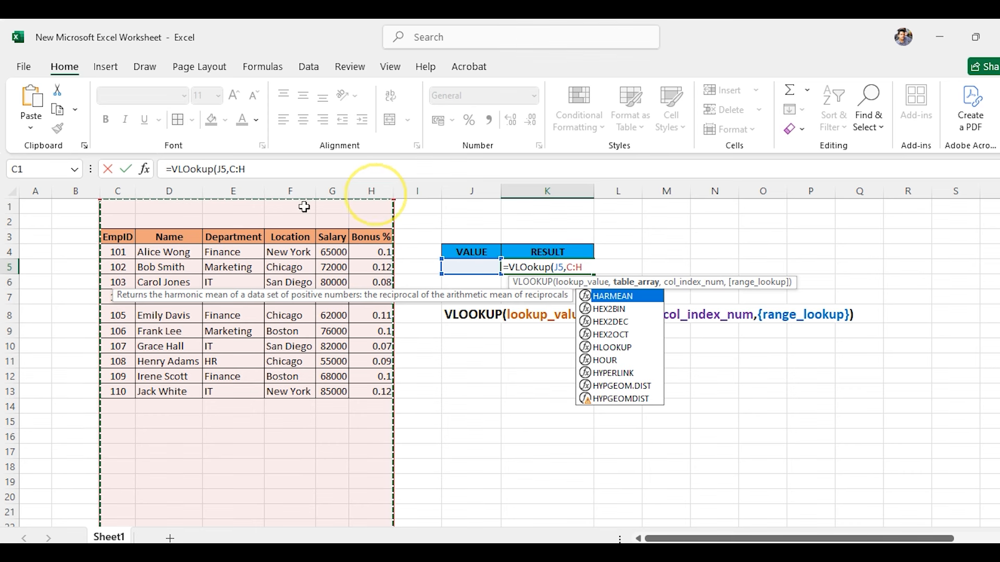
drag(191, 229, 251, 223)
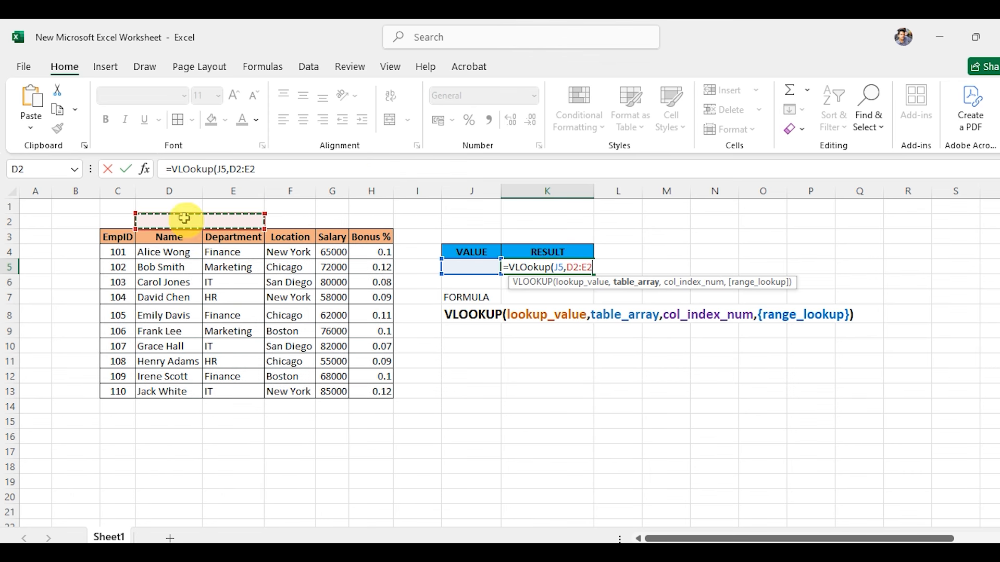
drag(119, 241, 290, 345)
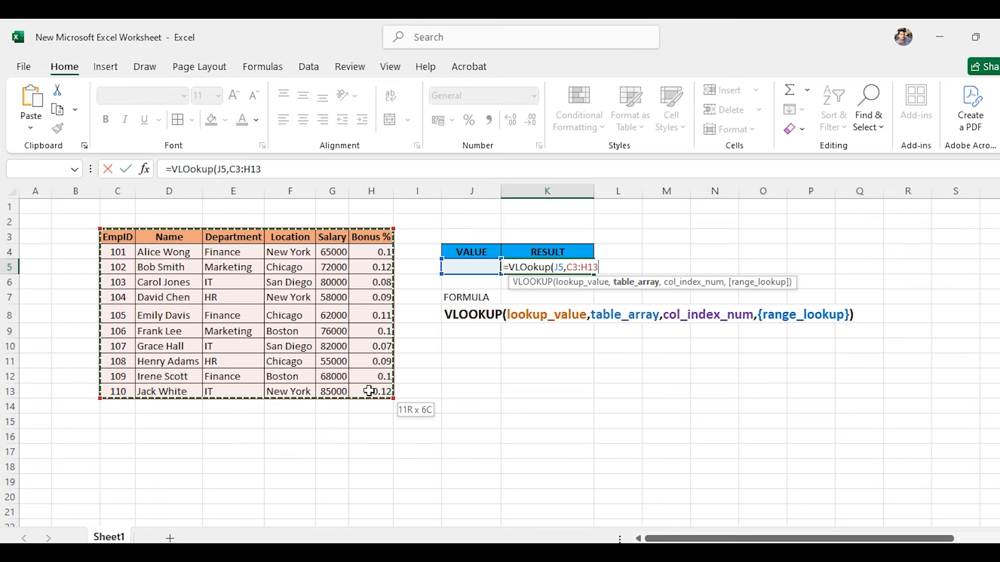
drag(257, 392, 363, 389)
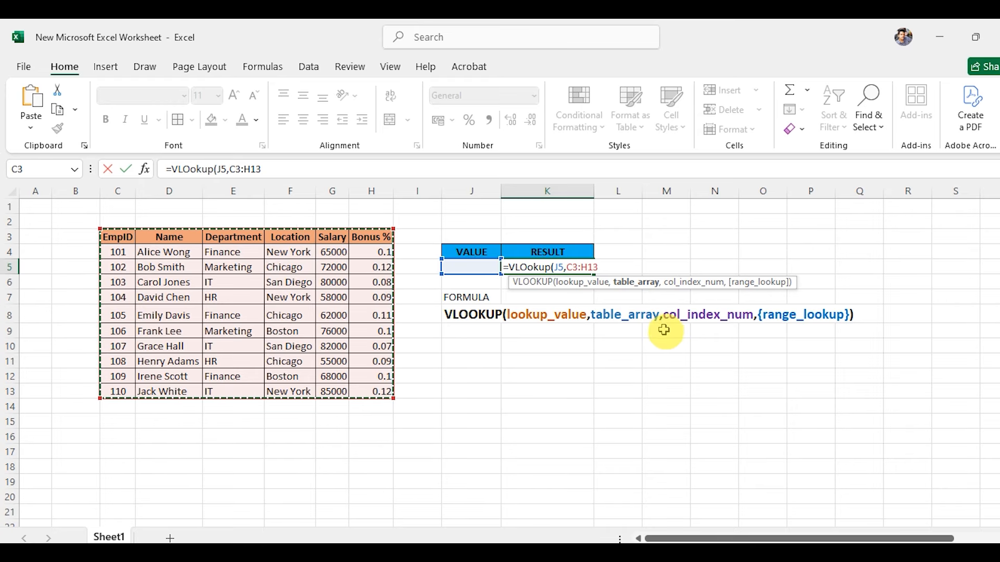
text(,)
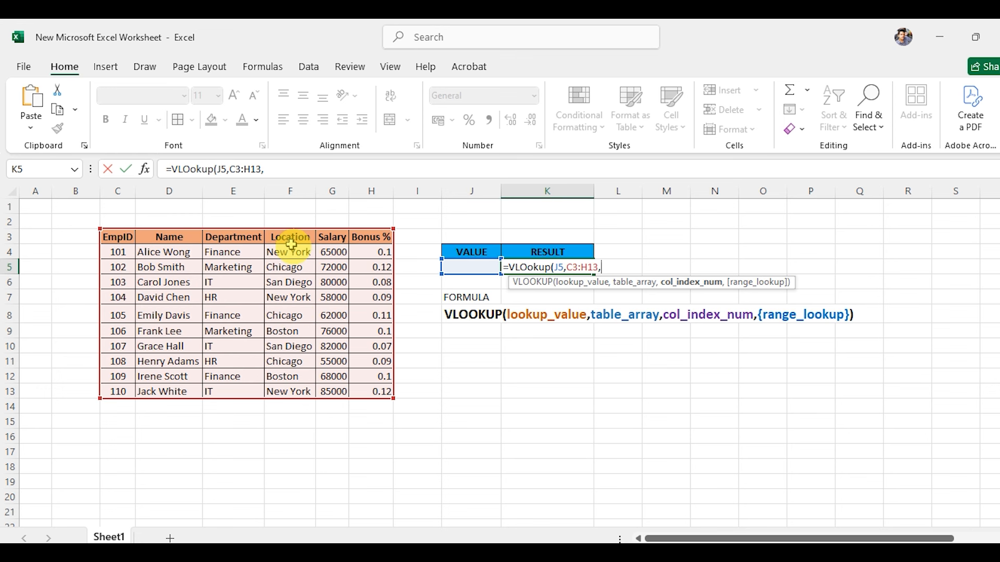
click(234, 189)
click(290, 191)
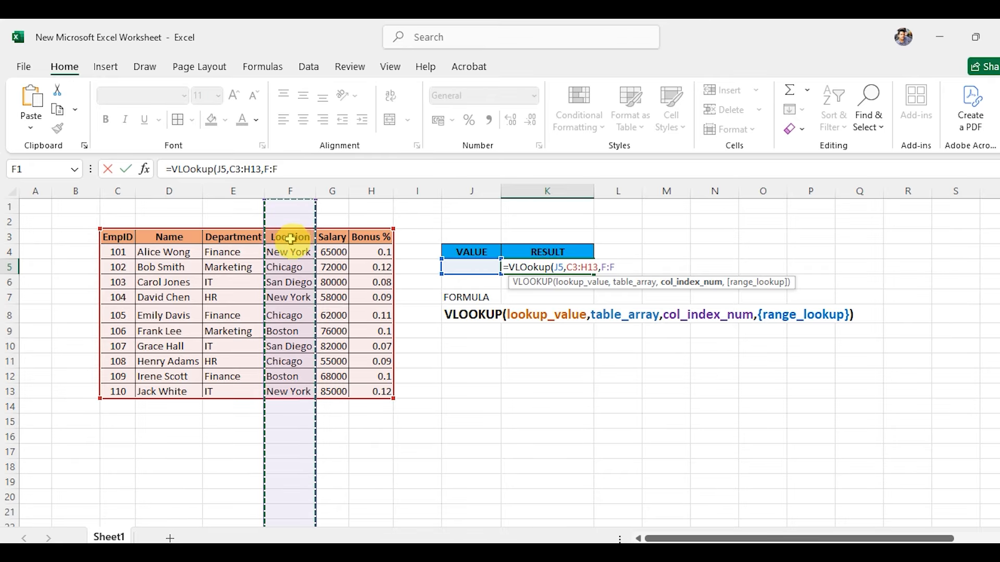
key(BackSpace)
key(BackSpace)
key(BackSpace)
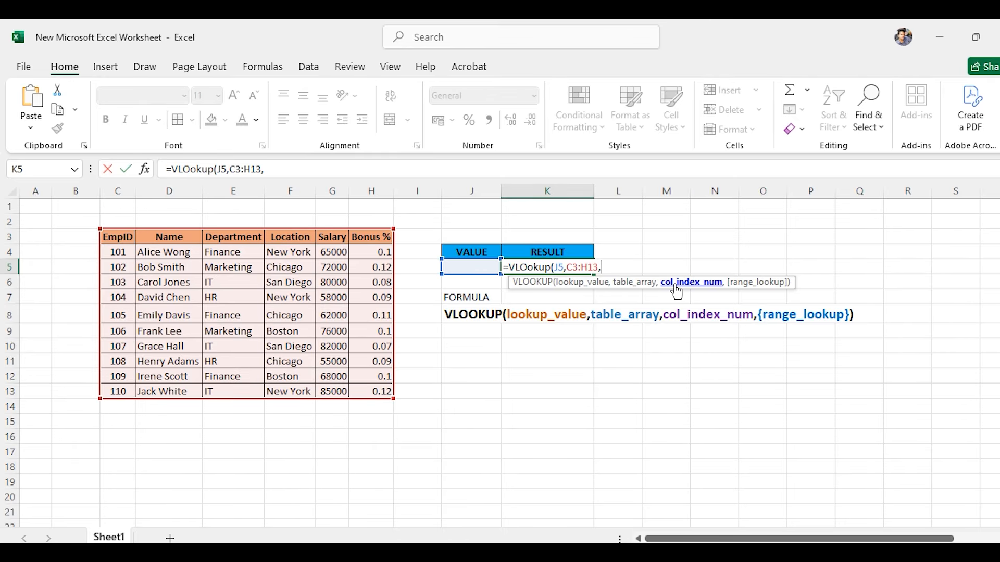
Complete the VLOOKUP formula in K5 with column index 2 and FALSE for an exact match
text(2,0)
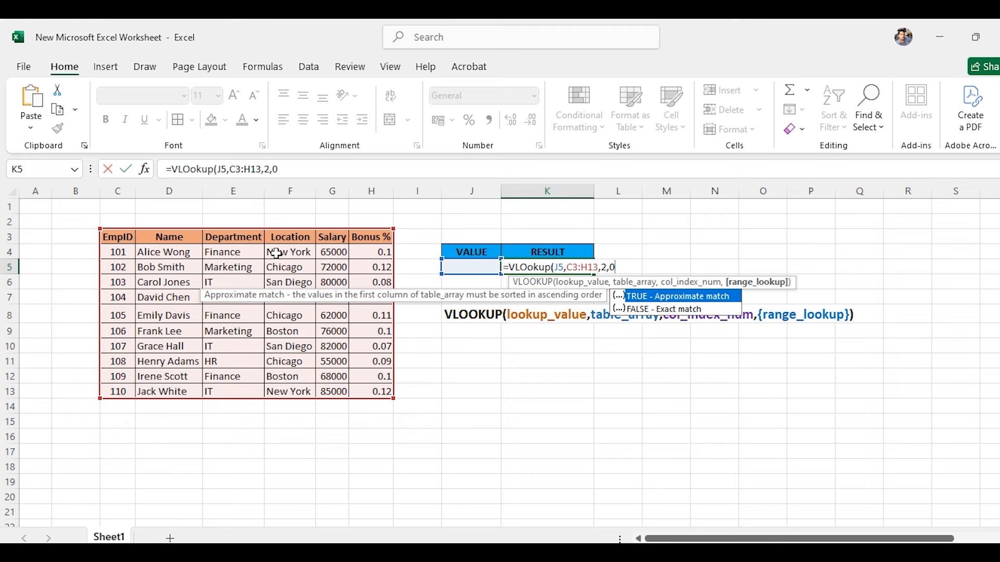
key(BackSpace)
text(false))
key(ctrl+Return)
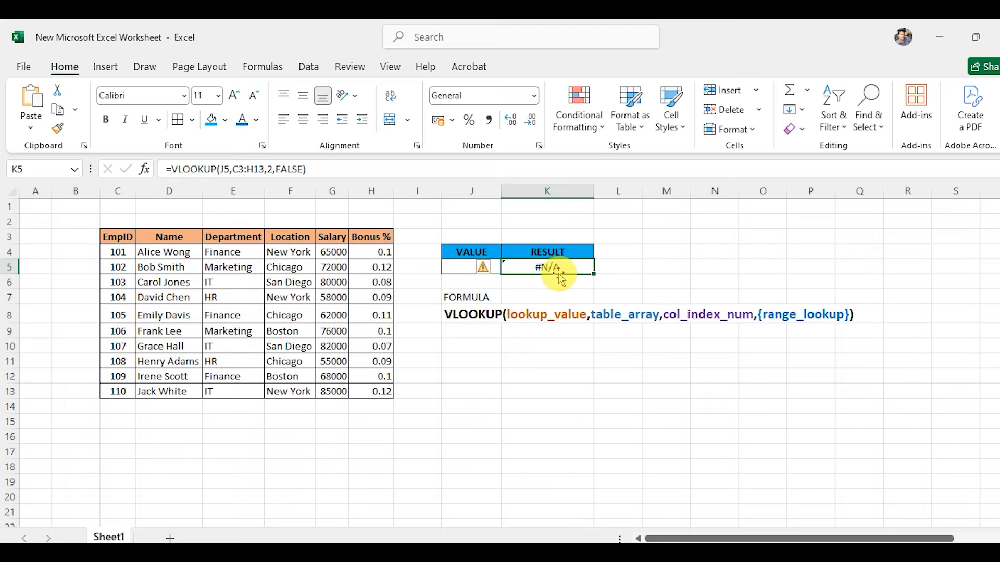
Enter Finance as the lookup value in J5
click(471, 268)
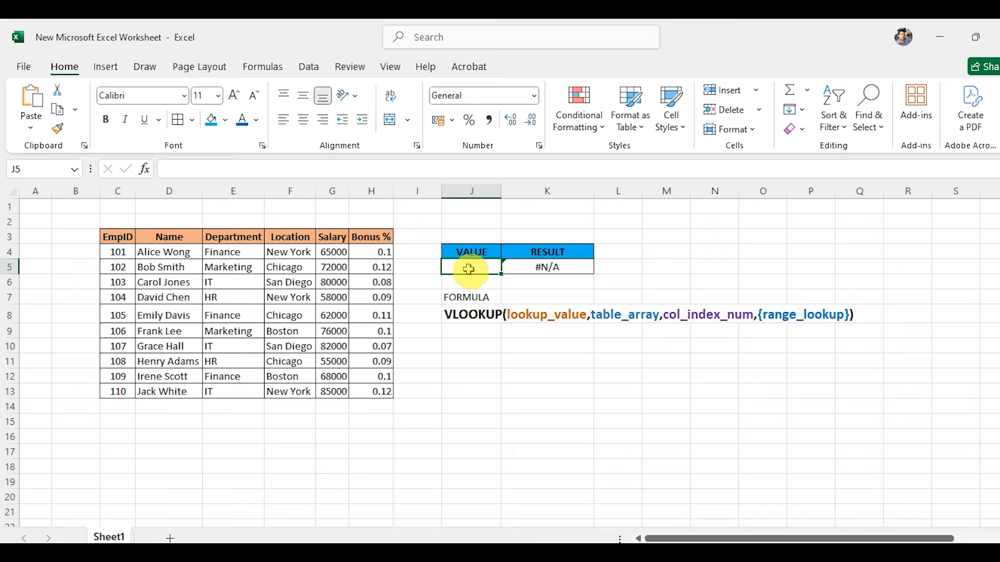
click(242, 254)
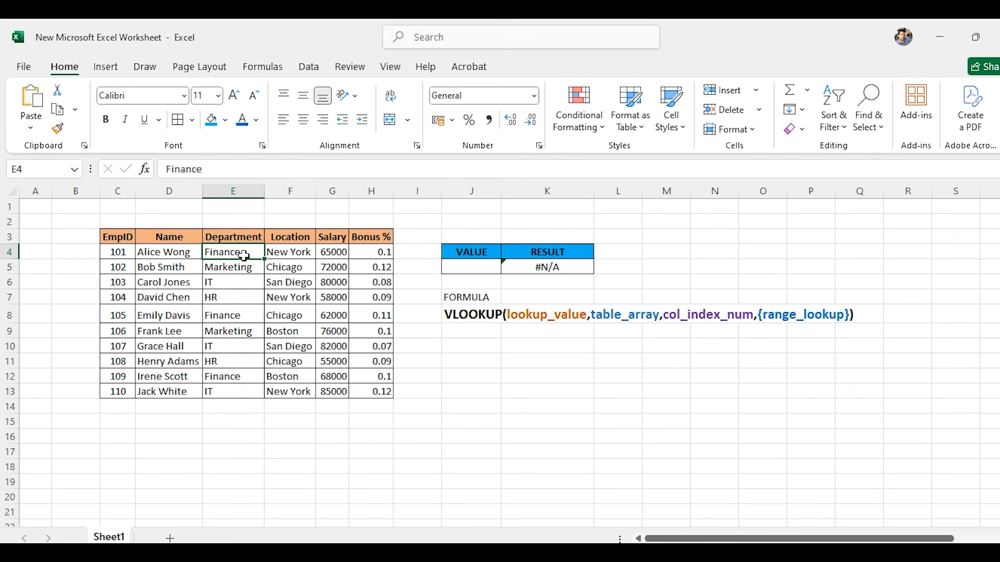
click(473, 266)
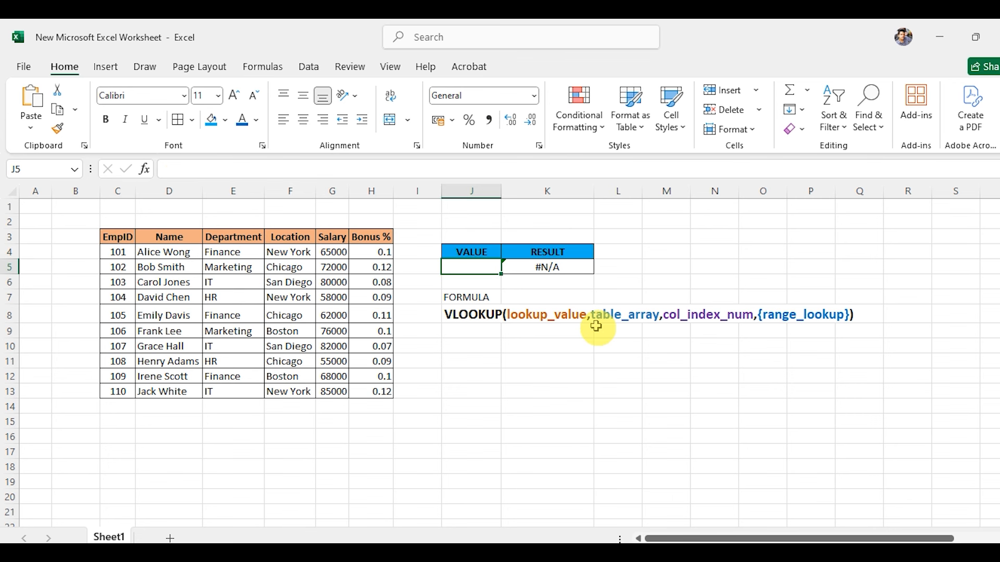
text(Fin)
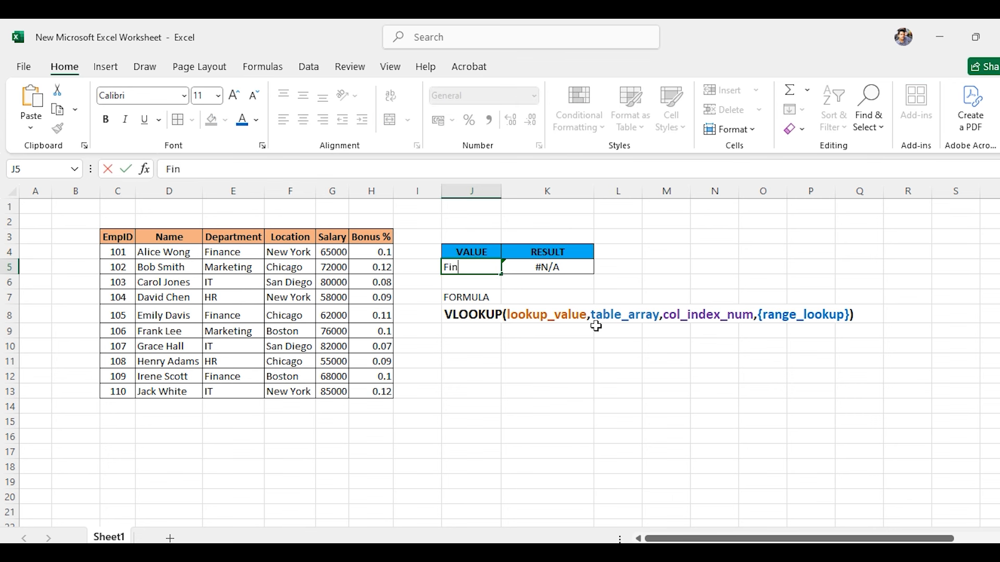
text(ance)
key(Return)
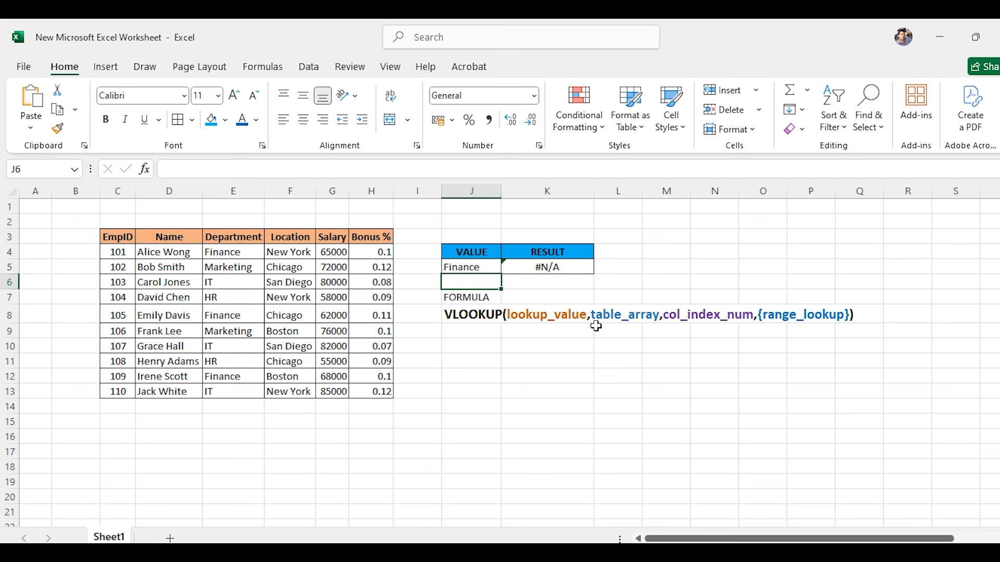
key(Up)
Change the table array in K5's VLOOKUP formula to E3:H13 so it starts at the Department column
double_click(575, 266)
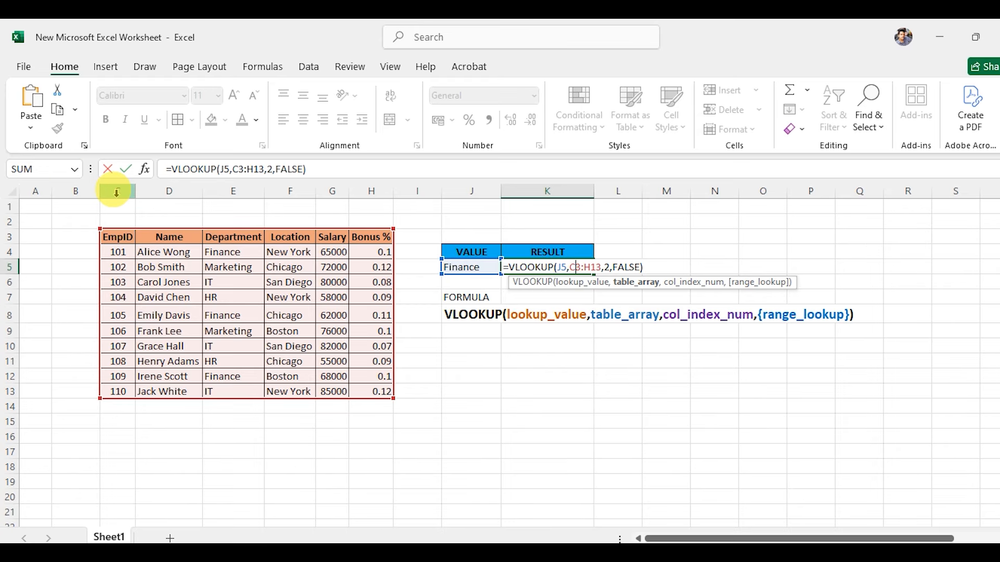
drag(581, 266, 573, 266)
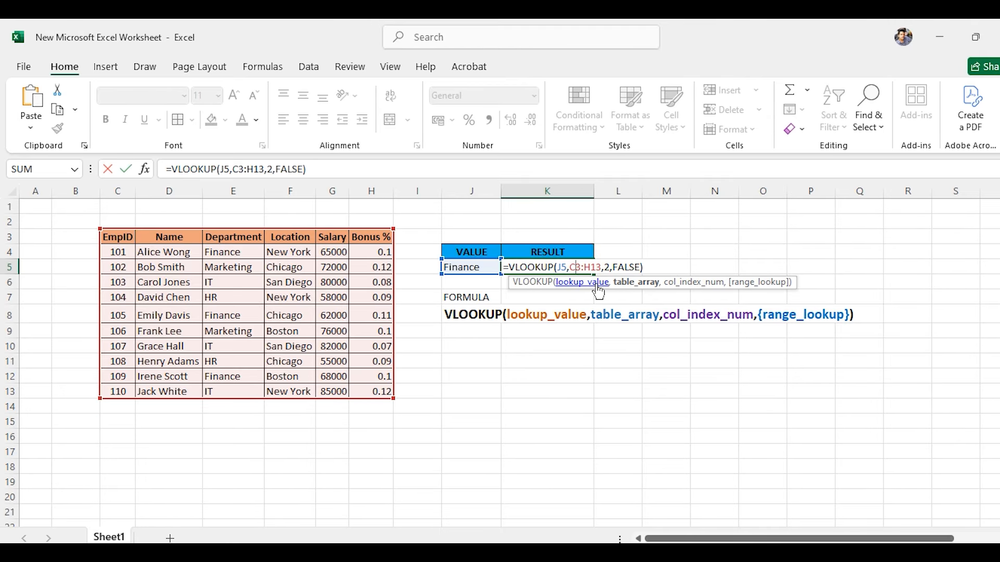
text(e)
key(Return)
key(Up)
click(468, 267)
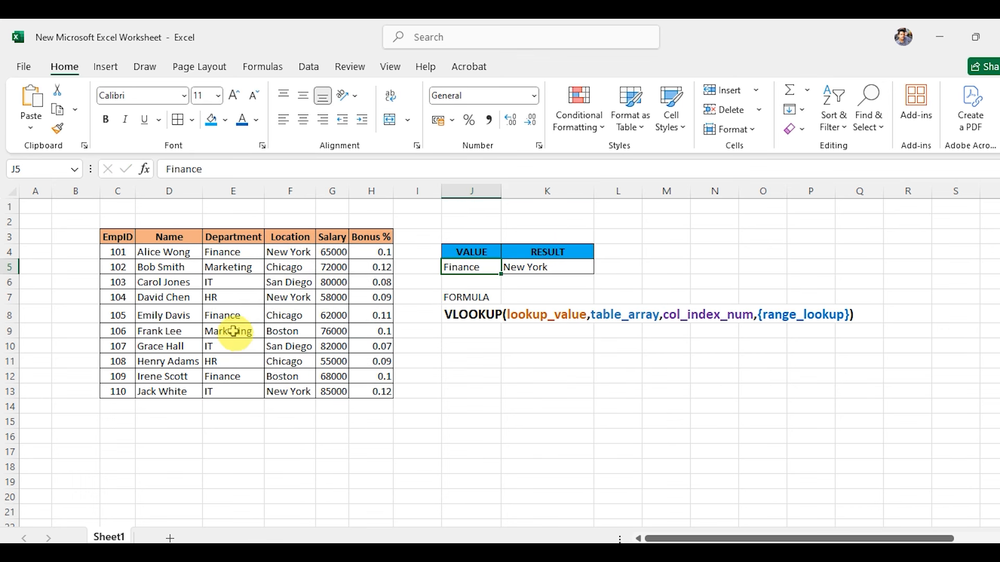
Check the IT rows in the Department column and replace the lookup value in J5 with "it"
click(237, 347)
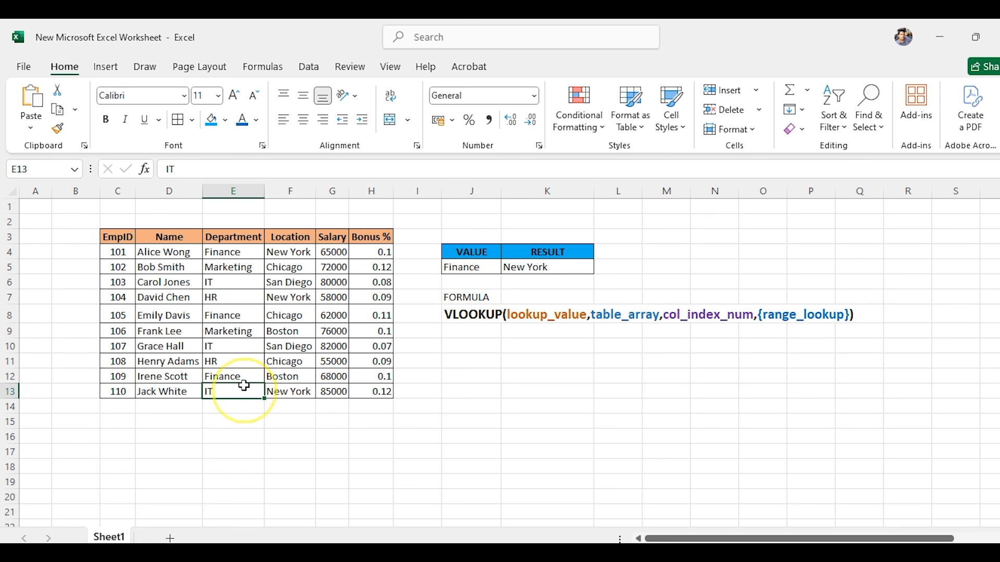
click(237, 284)
click(238, 346)
click(237, 392)
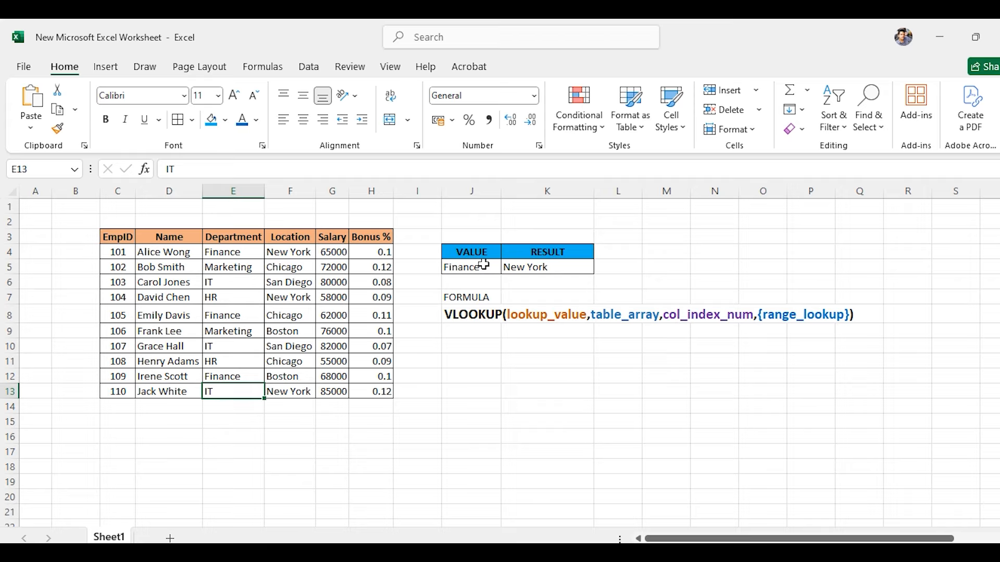
click(484, 266)
text(it)
key(Return)
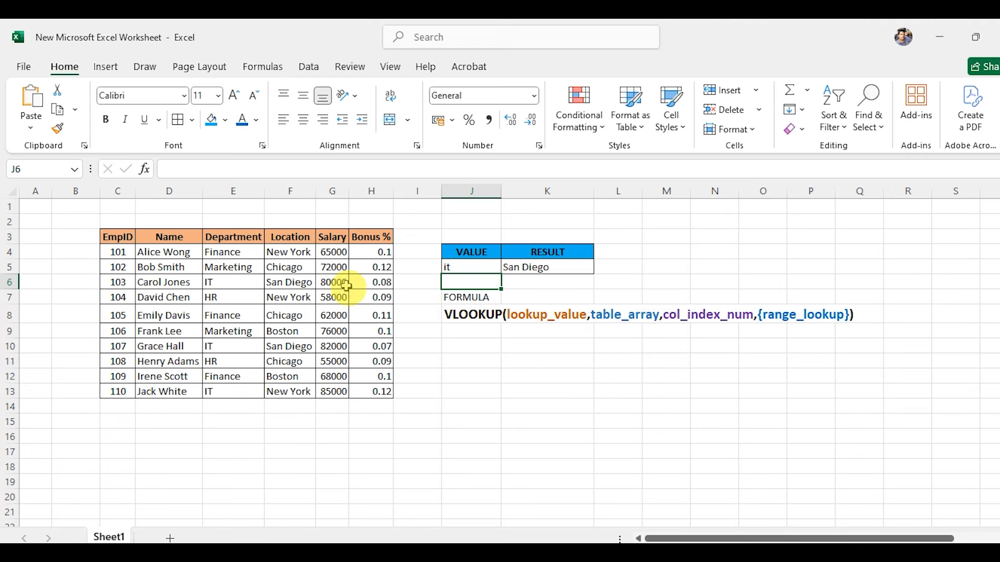
Check the locations of the IT employees in F6 and F13, and enter "hr" as the lookup value in J5
click(298, 282)
click(295, 390)
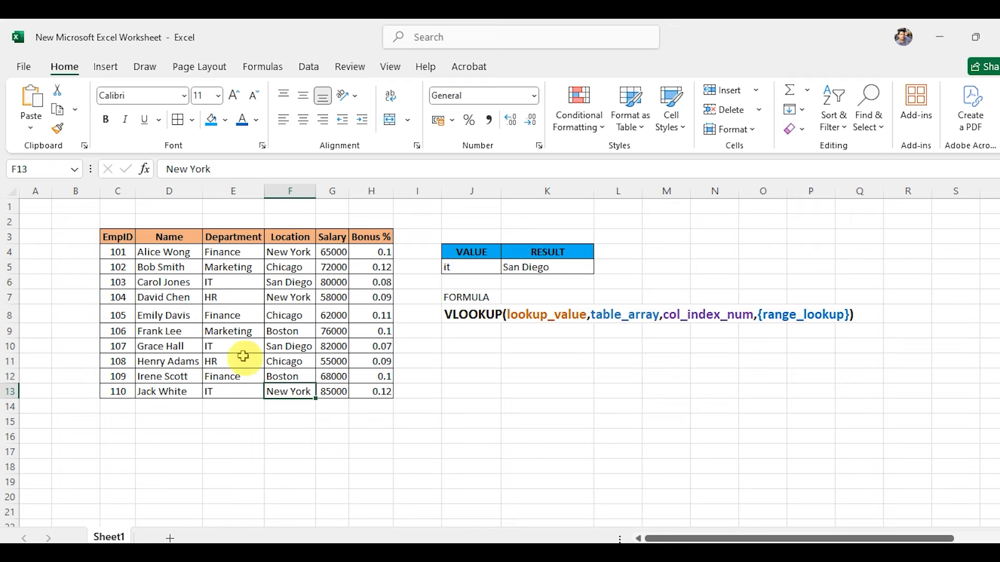
click(471, 270)
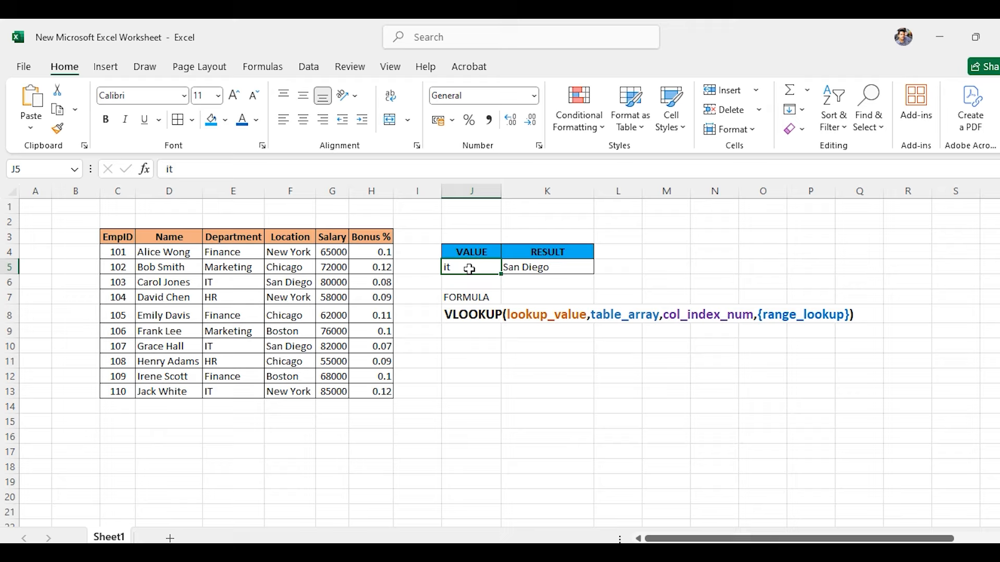
text(hr)
key(Return)
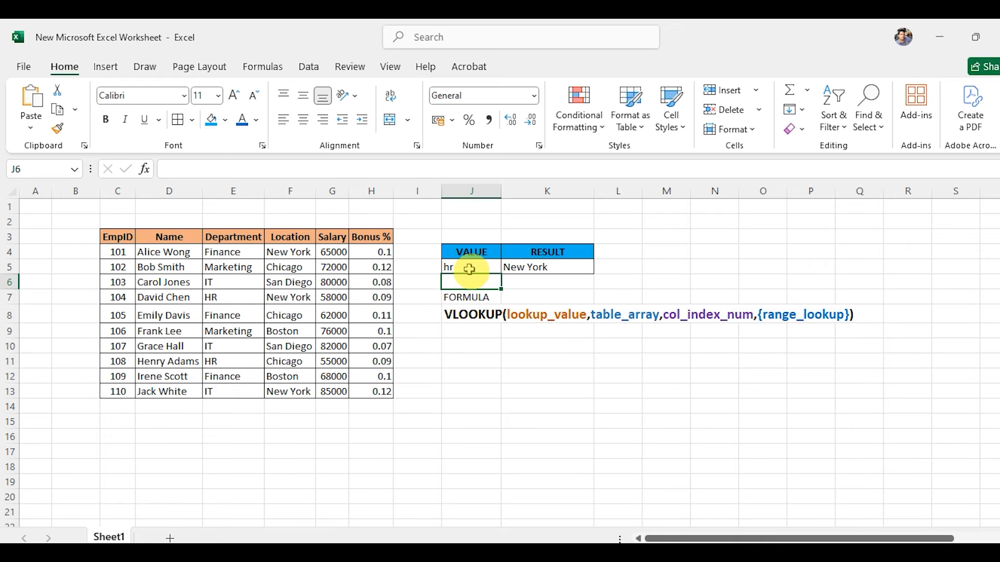
Check the HR locations in F7 and F11, and replace the lookup value in J5 with the employee name from D5 in lowercase
click(285, 296)
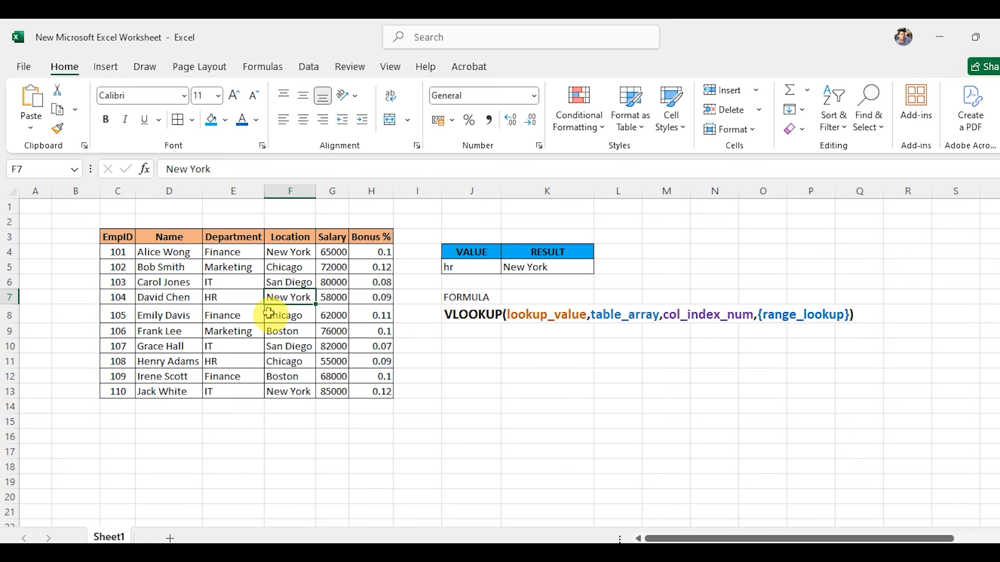
click(283, 365)
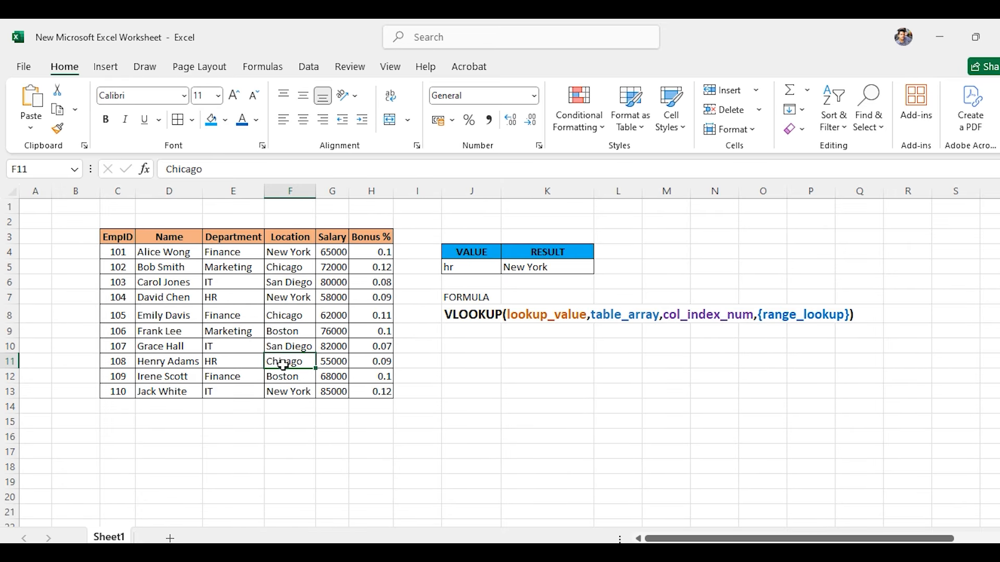
click(475, 268)
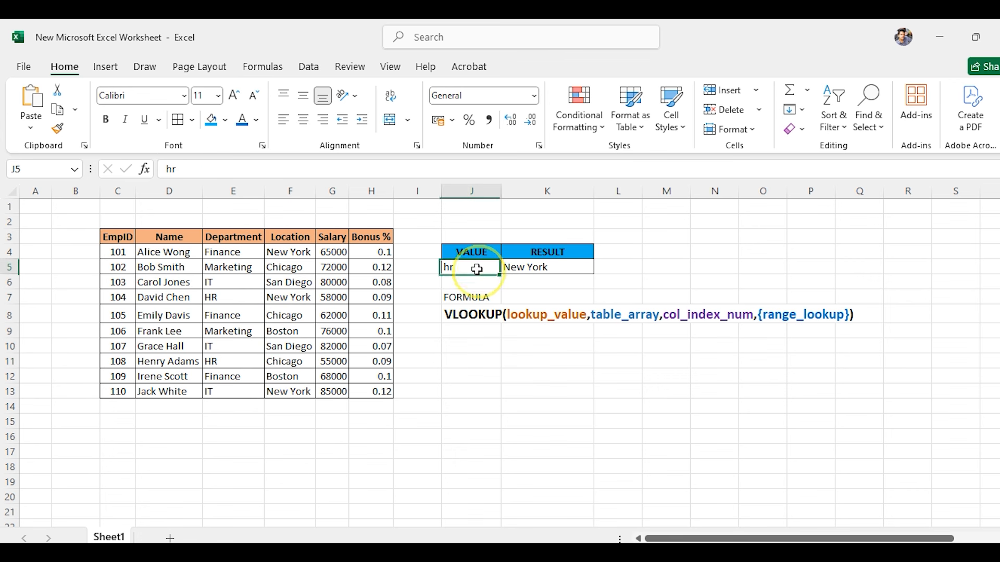
click(521, 266)
click(486, 266)
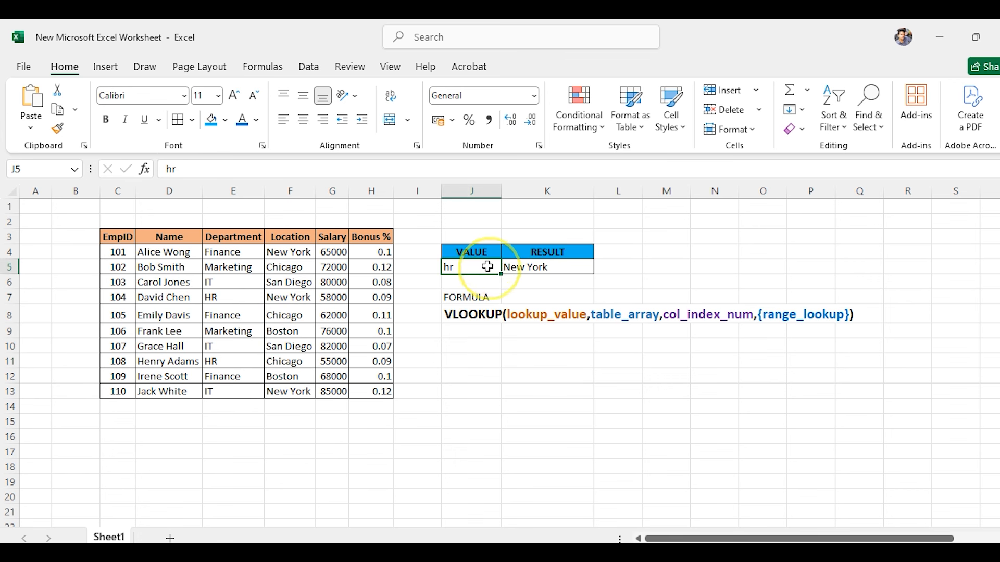
text(bob smith)
key(Return)
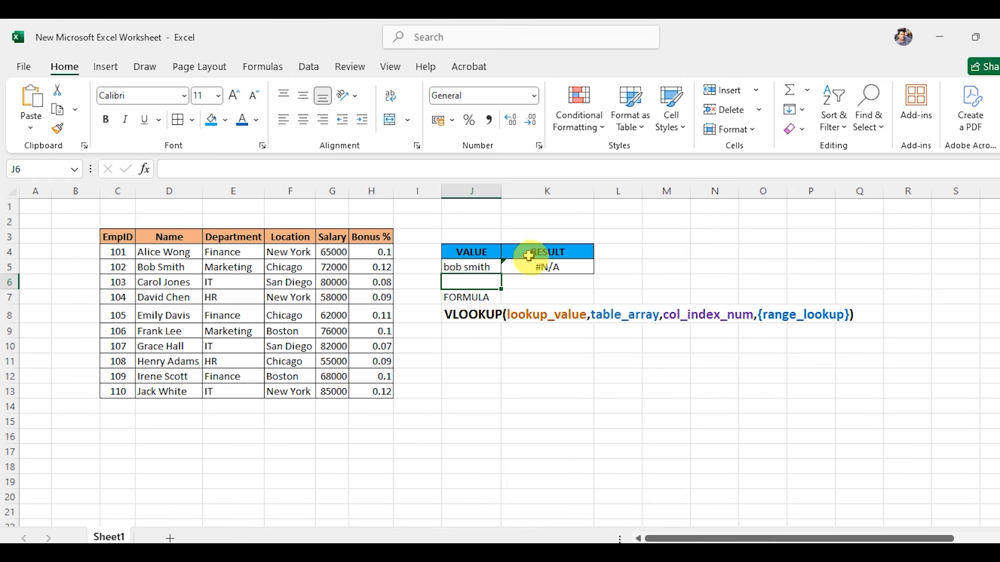
Start a new VLOOKUP formula in K5 with J5 as the lookup value
click(535, 267)
text(=)
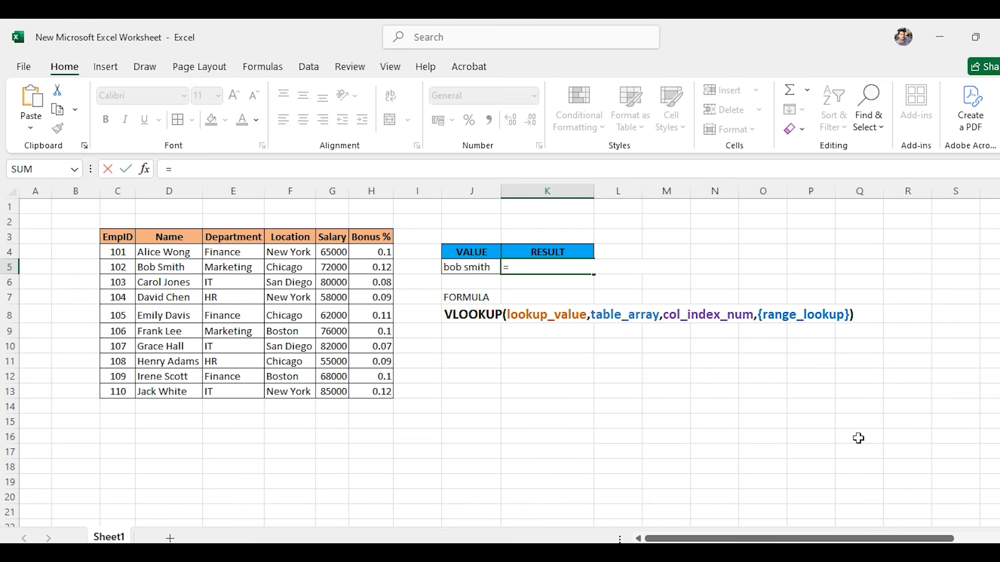
text(vloo)
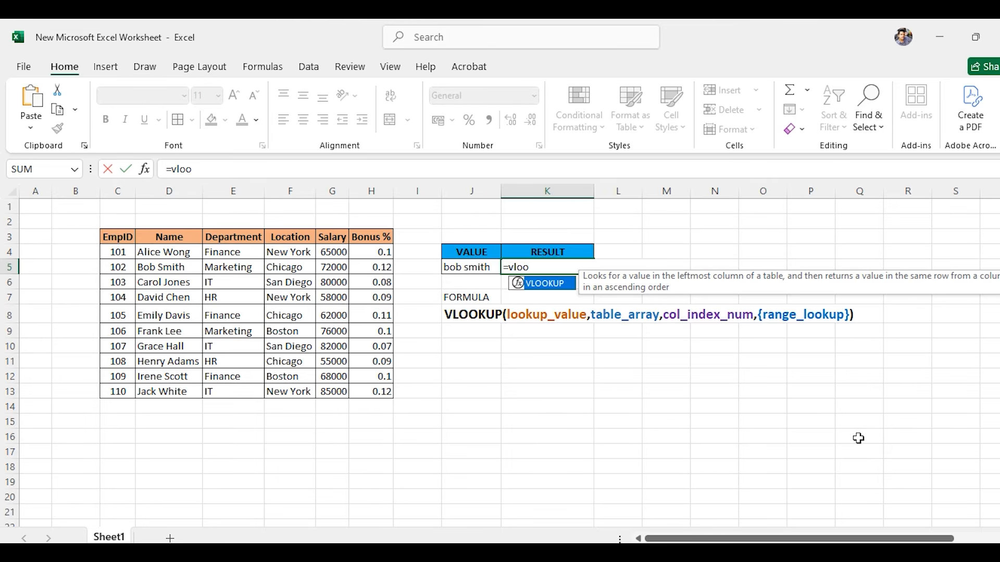
text(kup()
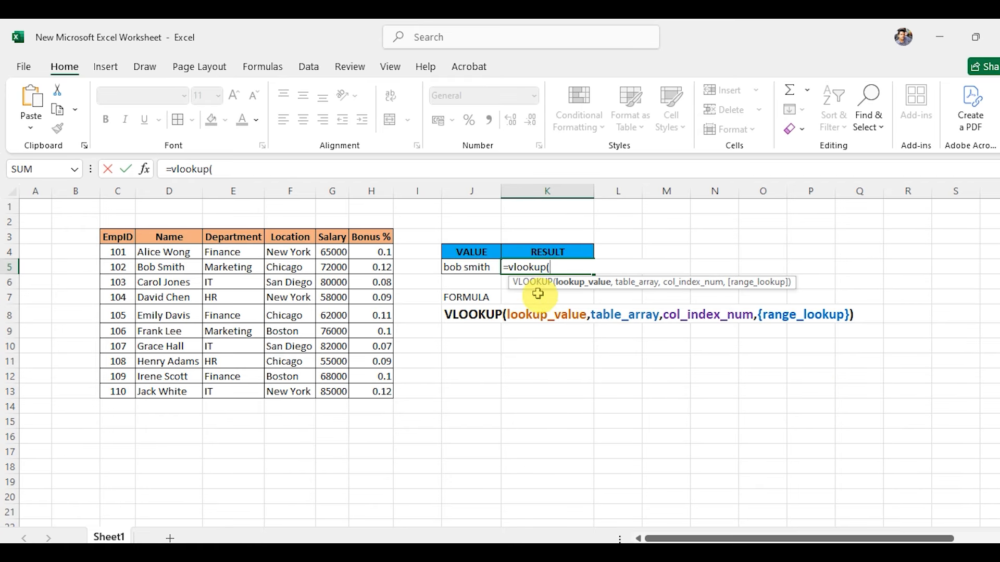
click(473, 266)
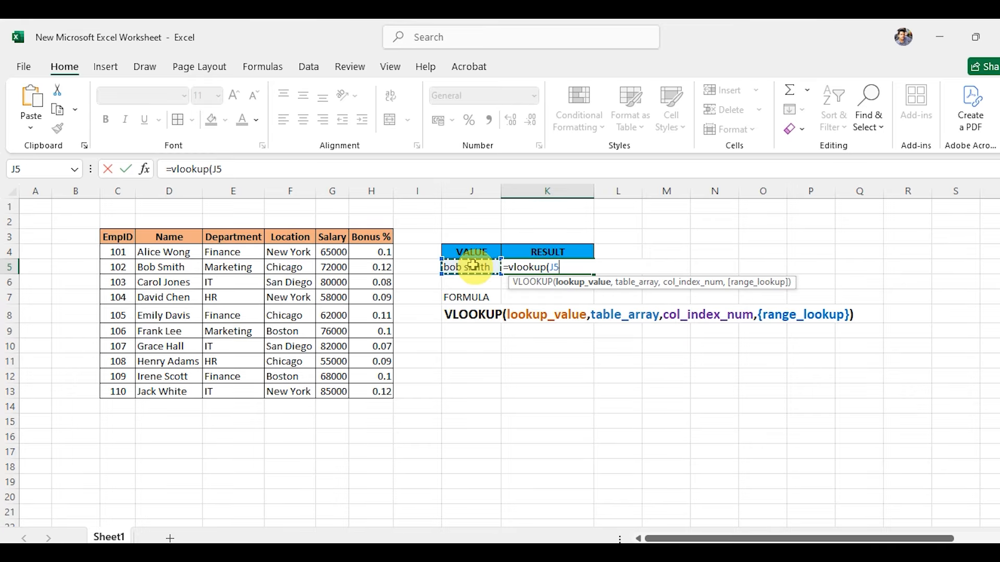
text(,)
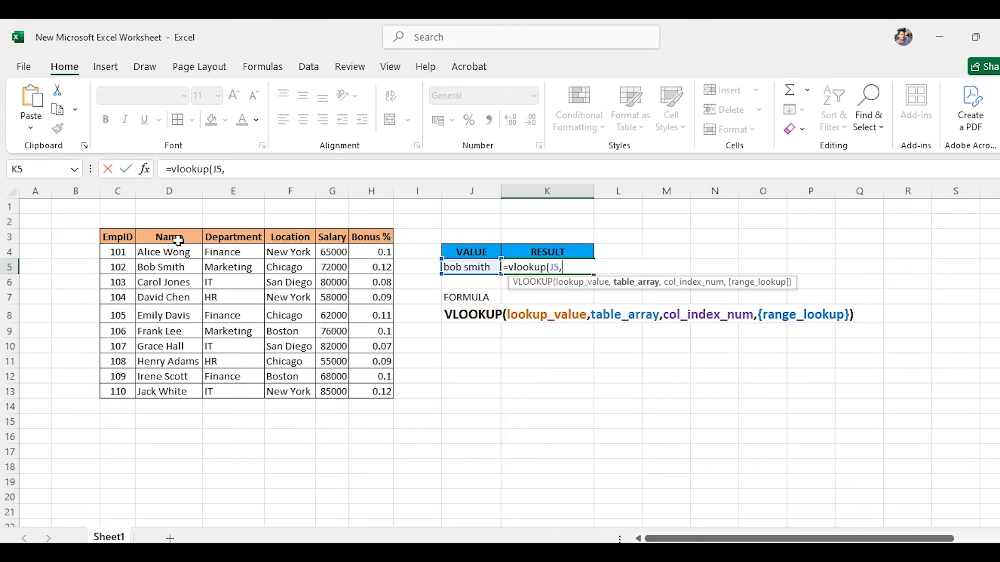
Complete the VLOOKUP formula in K5 with table array D3:H13, column index 2 and 0 for an exact match
drag(167, 234, 374, 392)
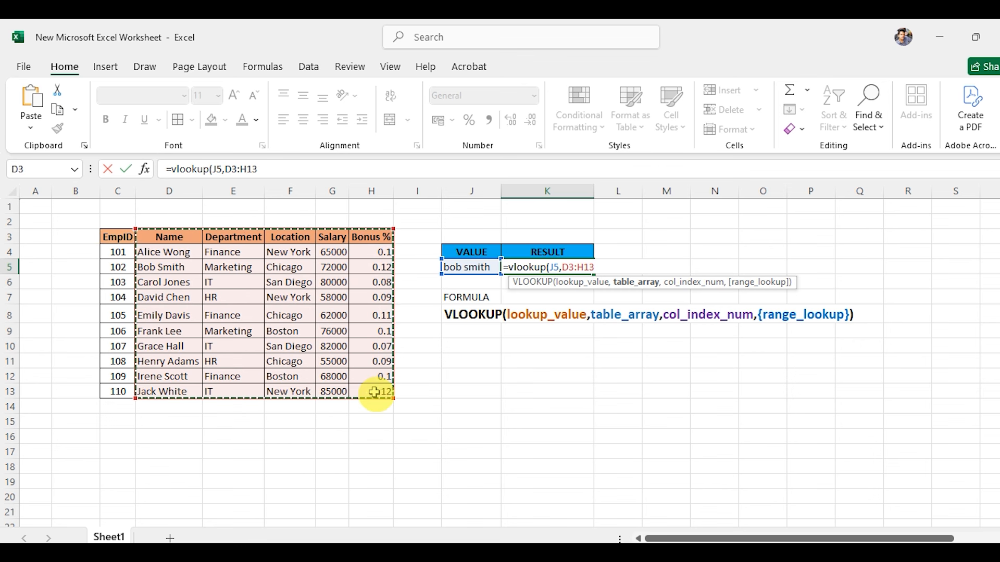
text(,2)
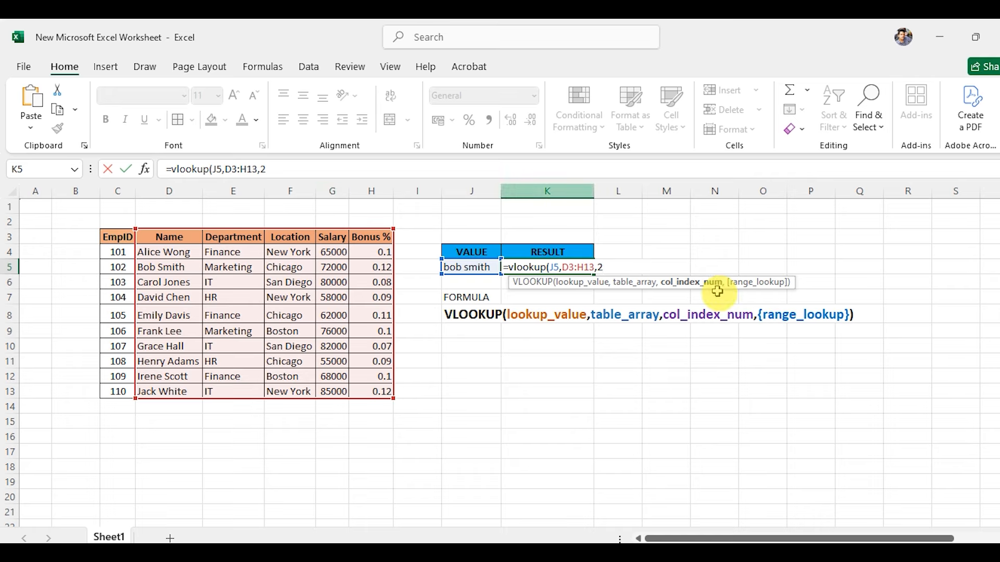
text(,)
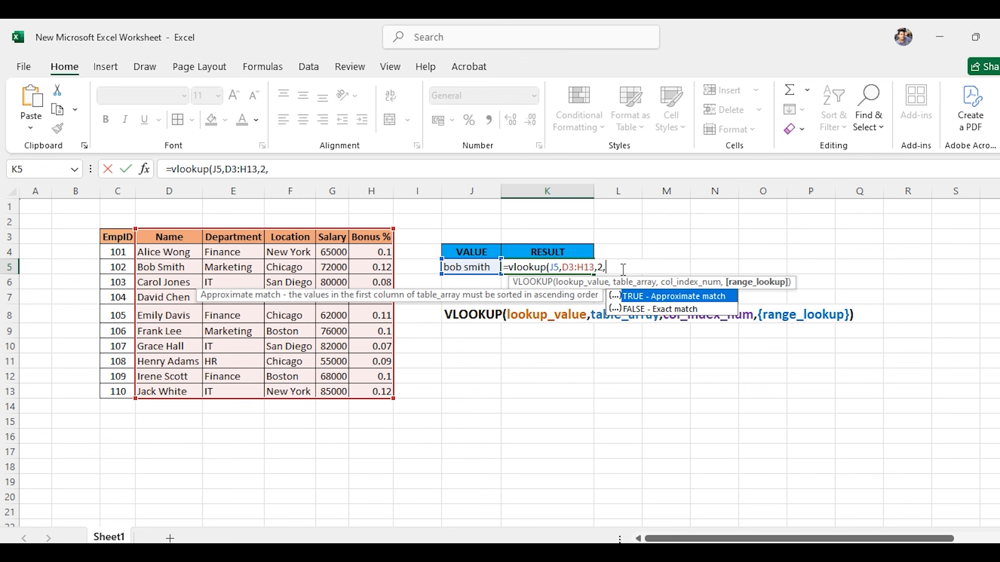
text())
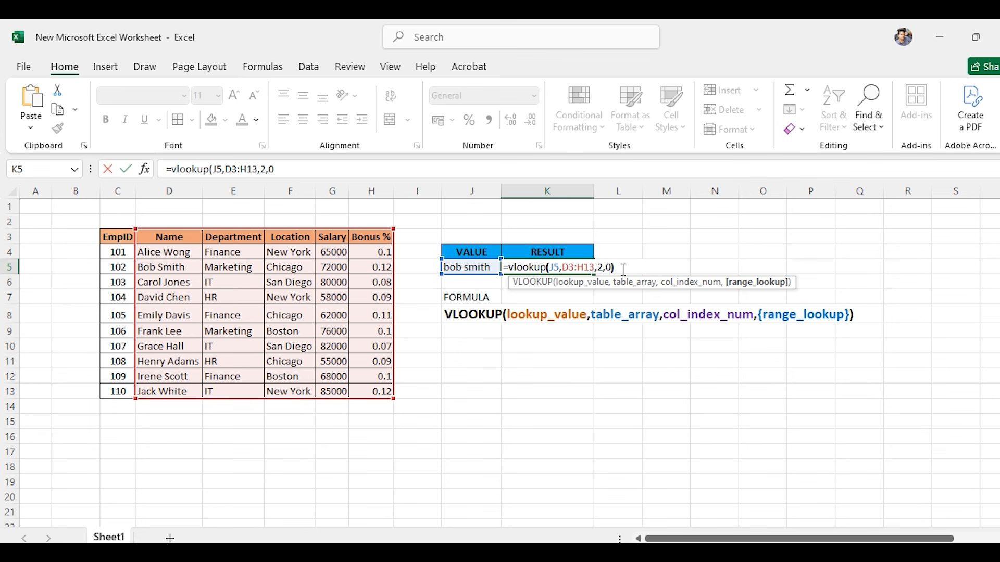
key(Return)
key(Up)
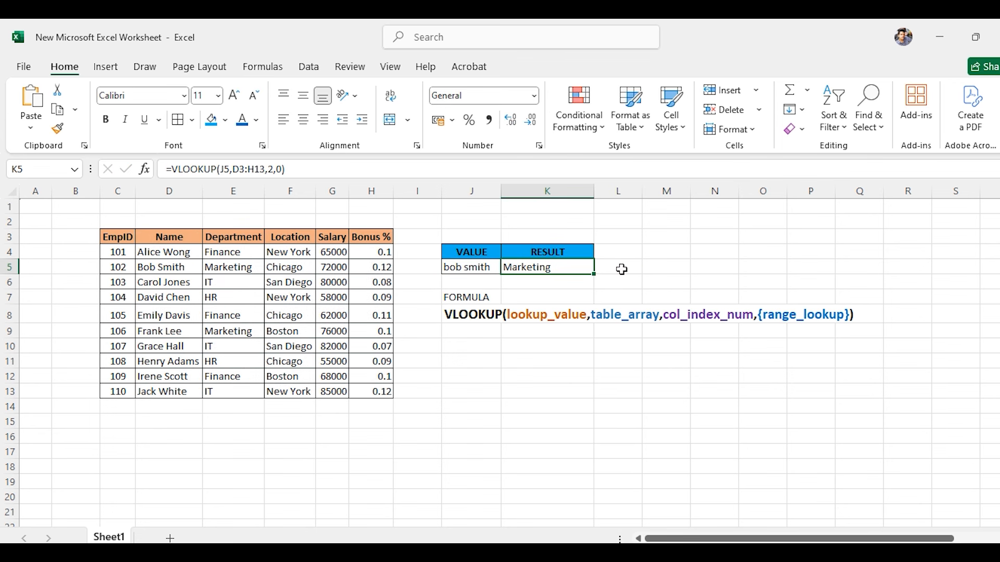
Copy the employee name from D8 into J5 as the lookup value and check that employee's department in row 8
click(163, 315)
click(235, 175)
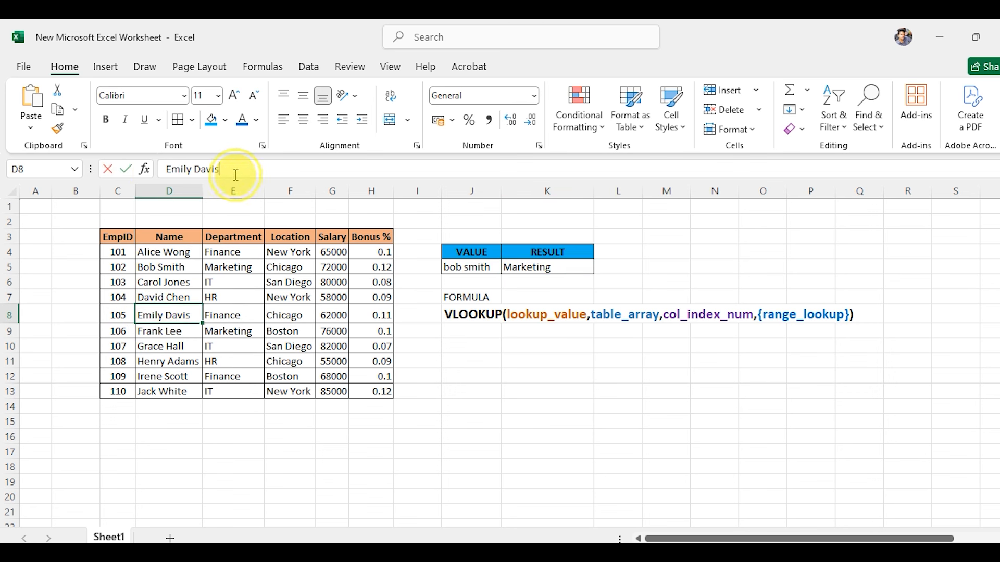
click(126, 169)
click(471, 270)
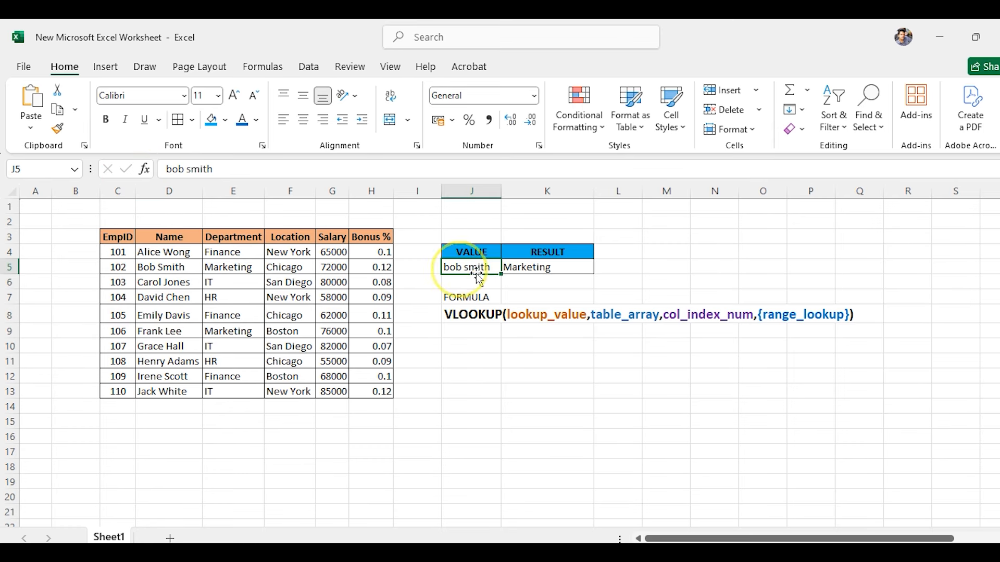
text(Emily Davis)
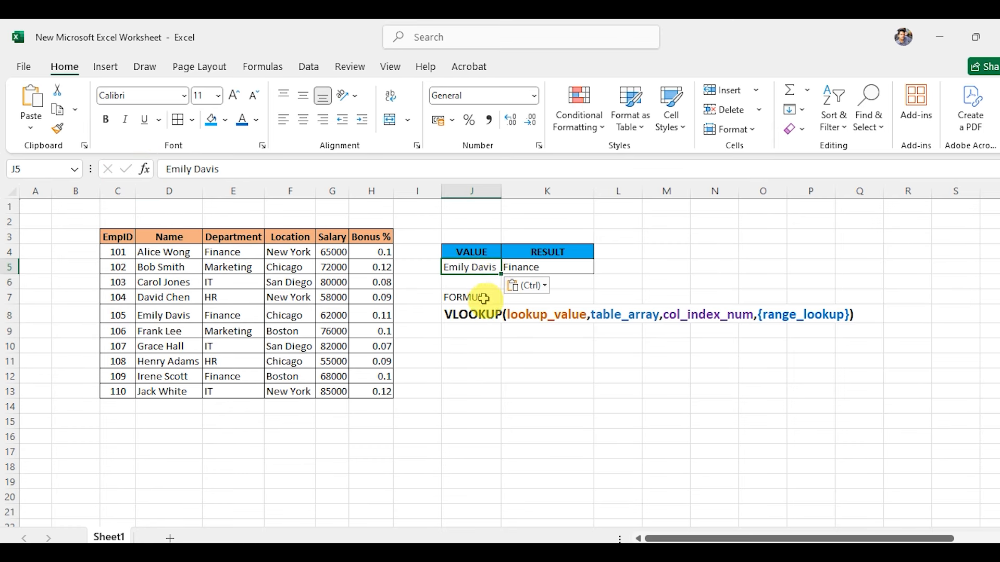
click(151, 319)
key(shift+Right)
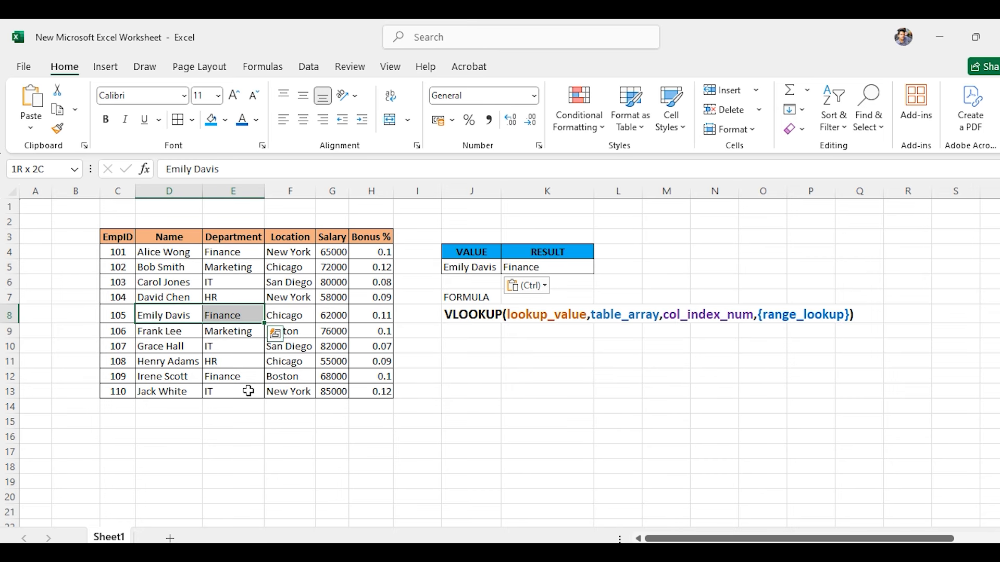
key(Right)
key(Right)
key(Right)
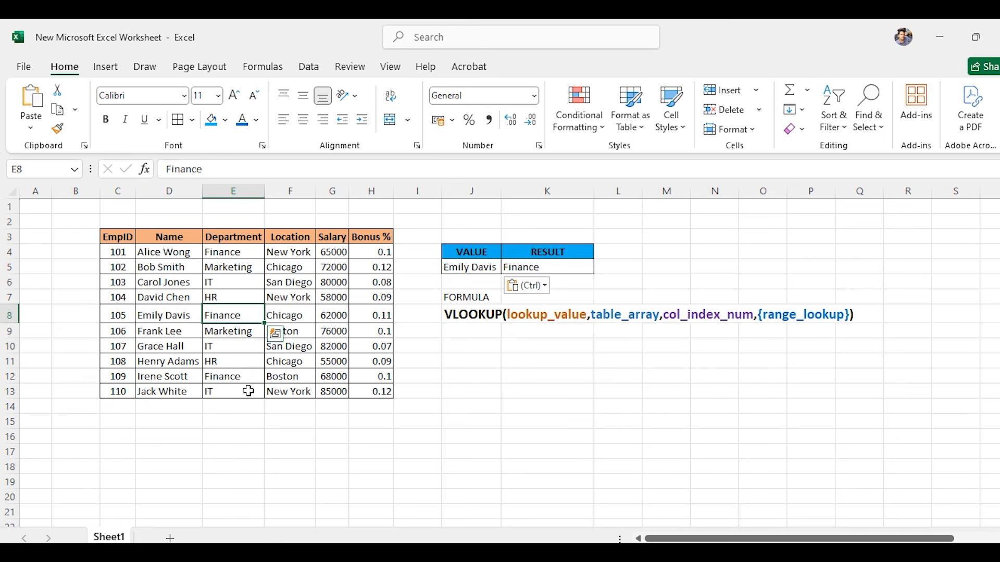
Change the column index in K5's VLOOKUP formula so it returns the Salary column
click(521, 268)
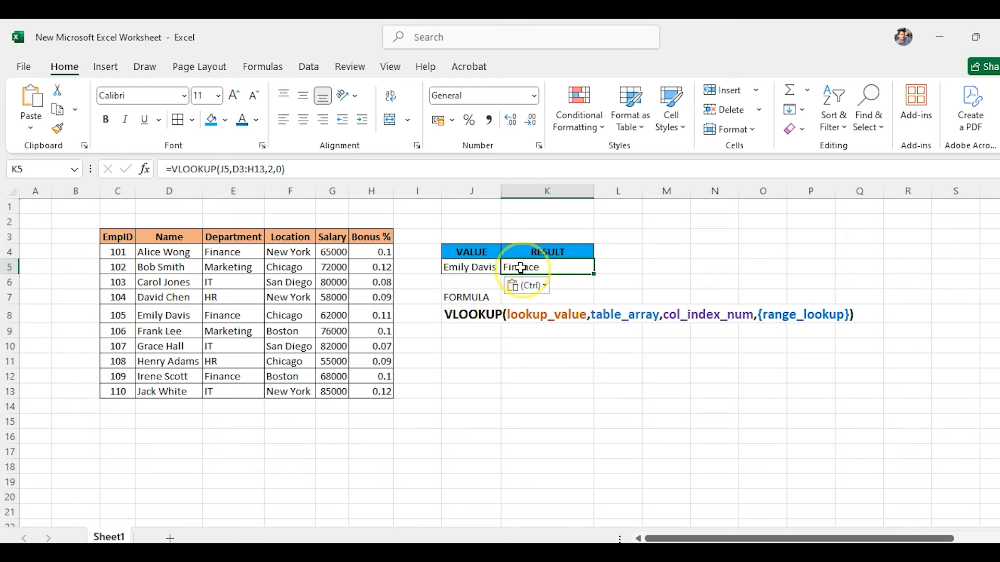
click(275, 170)
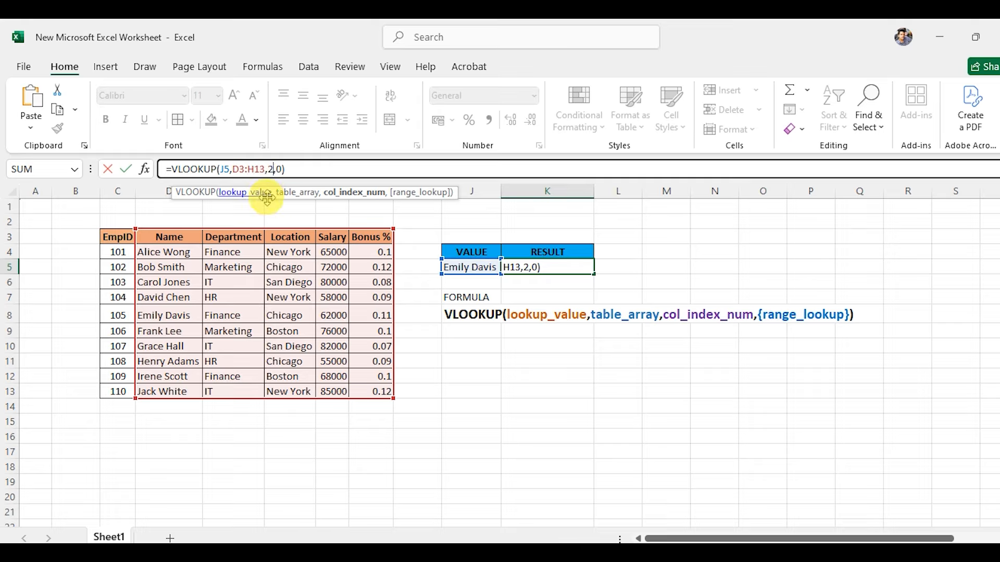
key(BackSpace)
key(ctrl+Return)
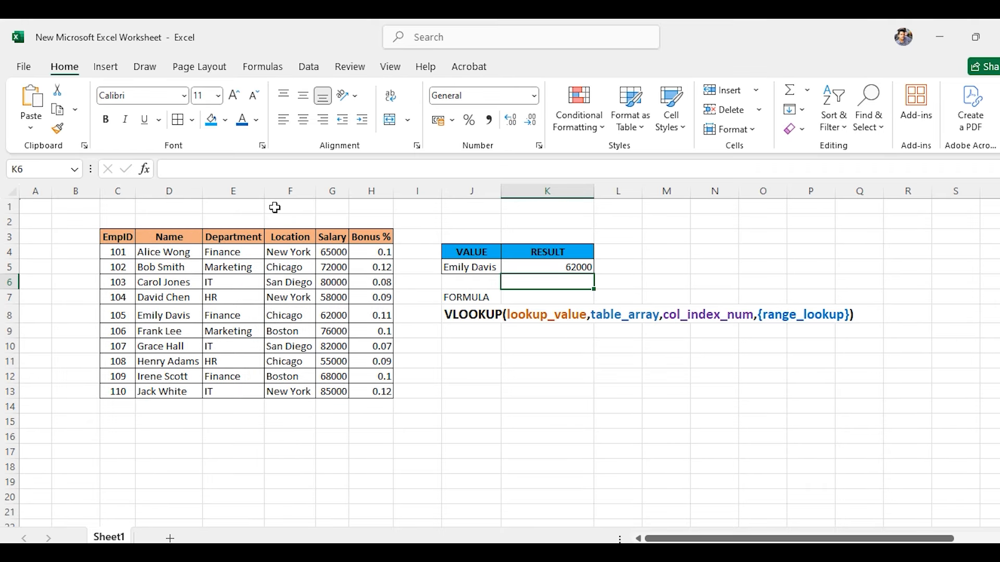
Replace the lookup value in J5 with the employee name from D13 in lowercase
click(455, 267)
text(jack white)
key(ctrl+Return)
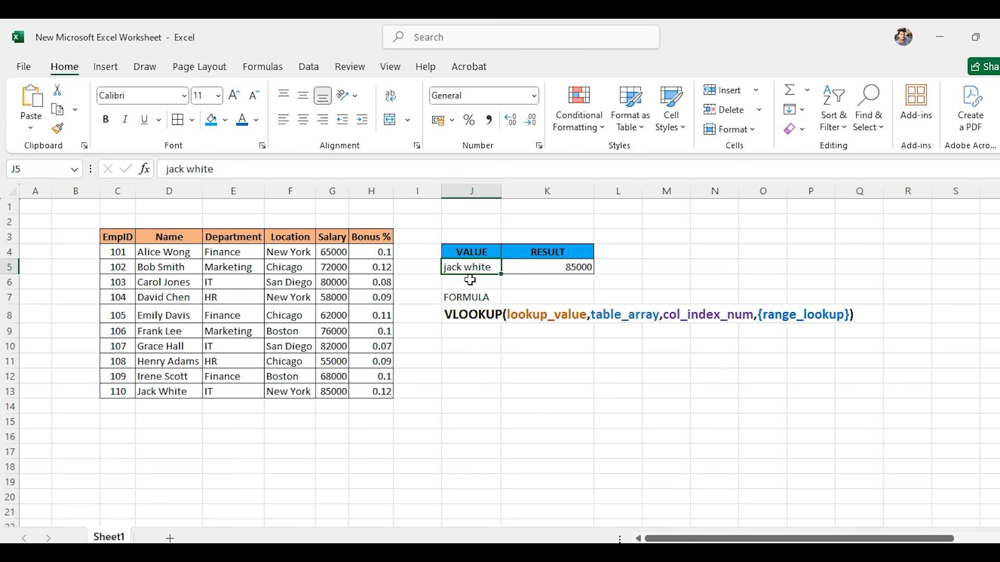
Test the lookup with the space removed from the name in J5, and undo that change
click(185, 169)
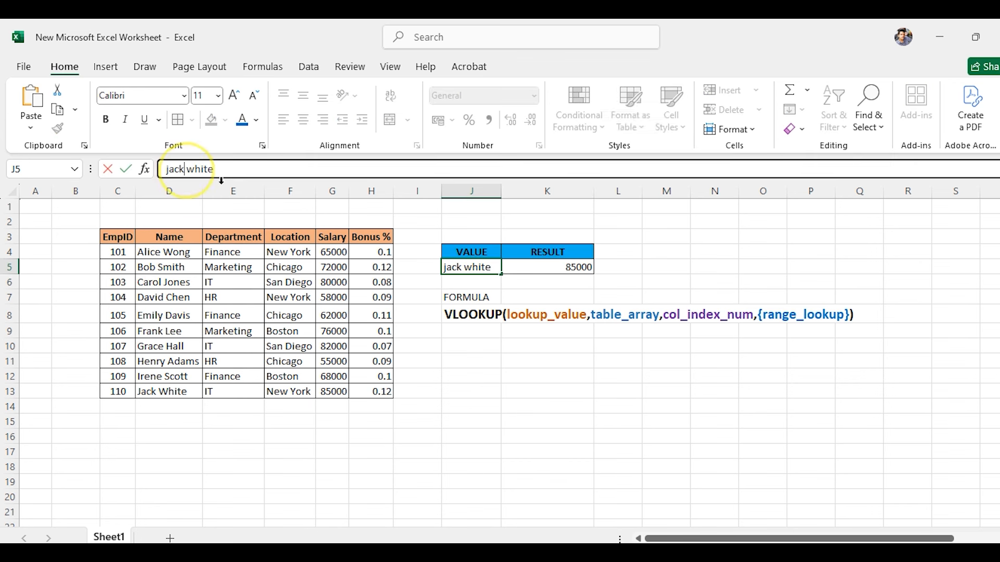
key(Return)
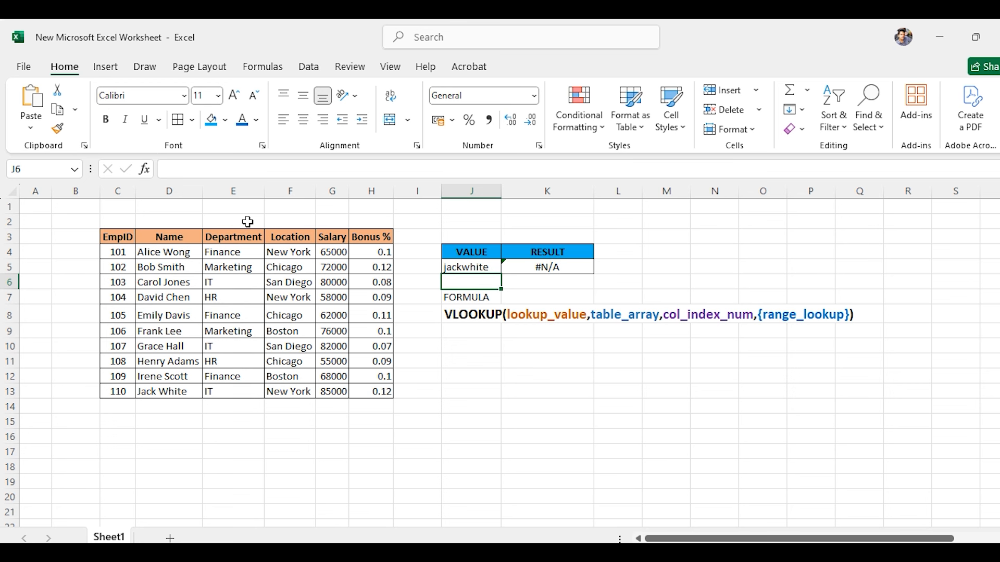
key(ctrl+z)
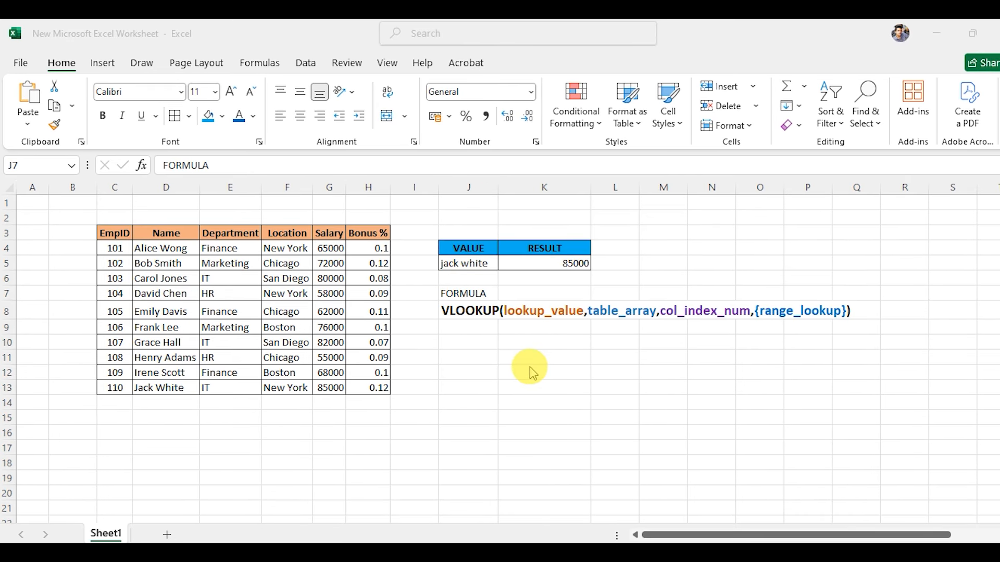
Enter the lookup mistake notes "spelling mistakes" in J11 and "panels" in J12
click(629, 291)
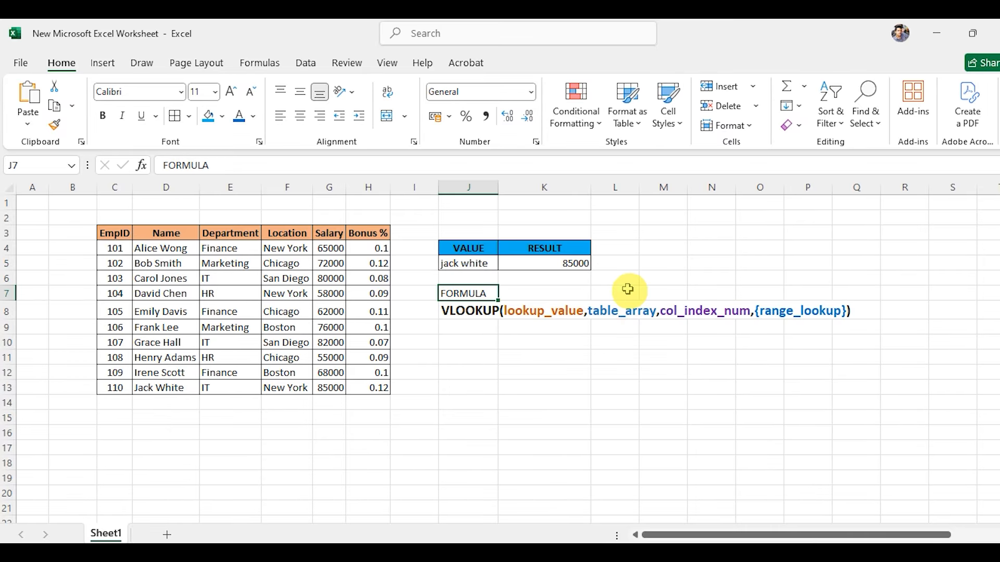
click(472, 357)
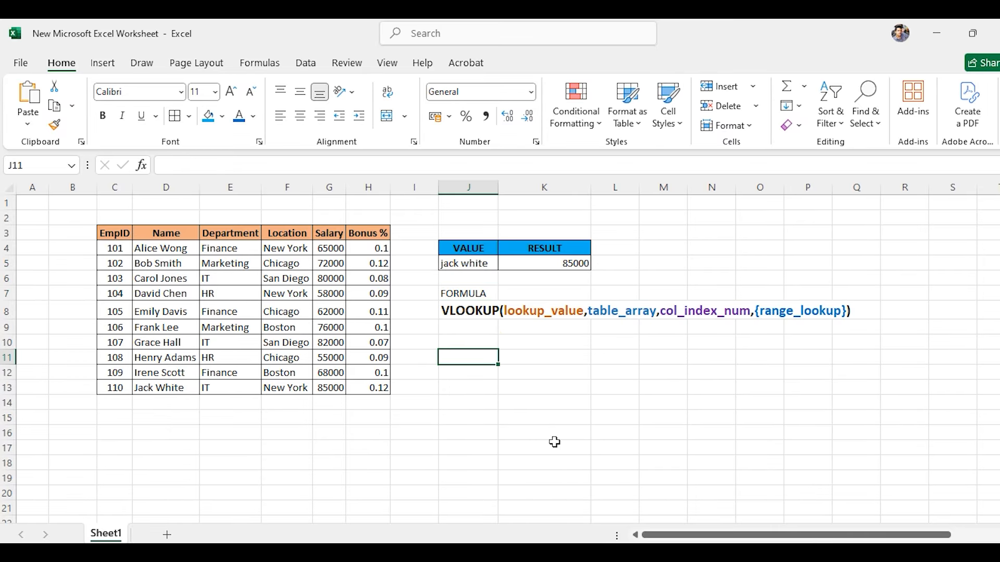
text(spelling mistakes)
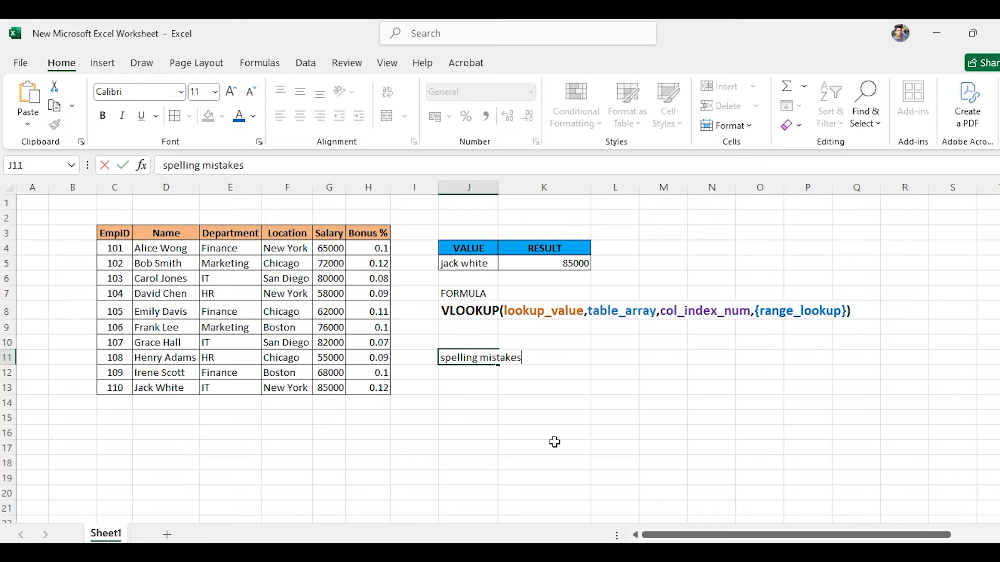
key(Return)
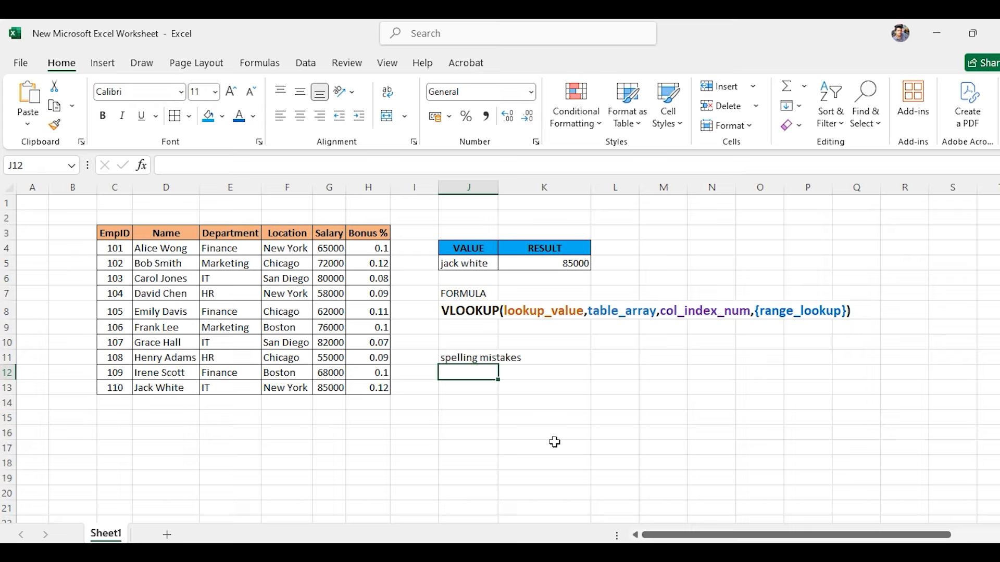
text(panels)
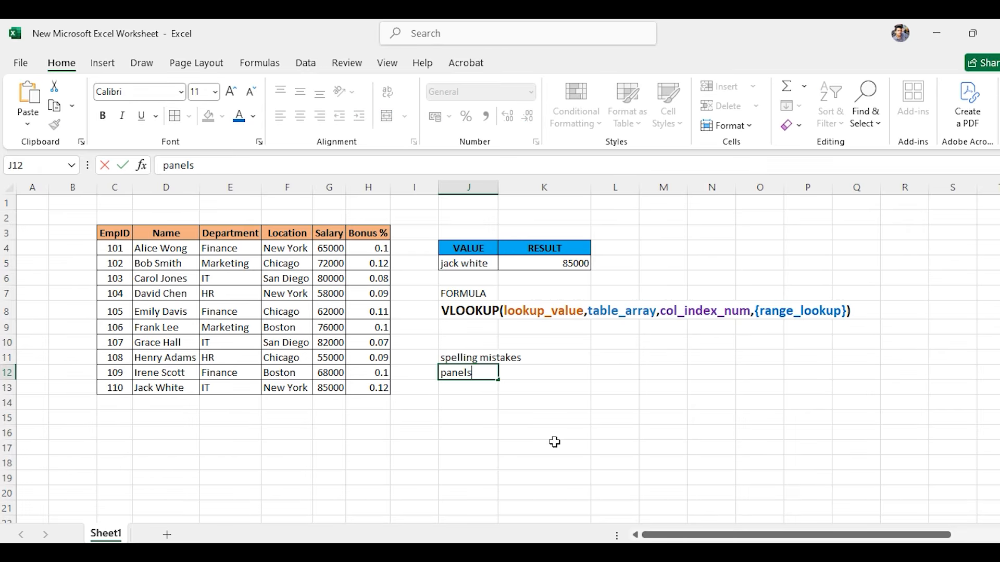
key(Return)
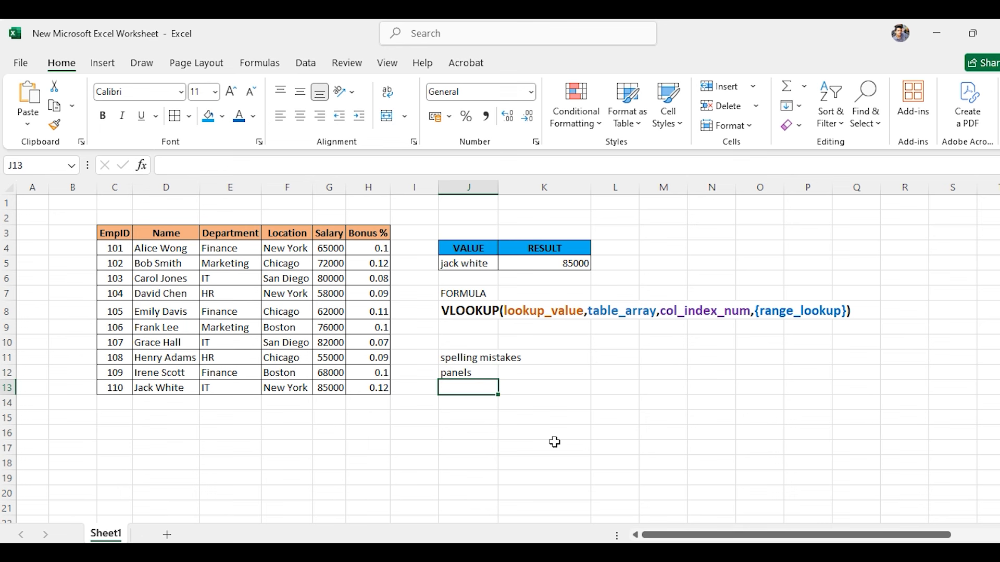
Add the note "only we got right side column results" in J13
text(on)
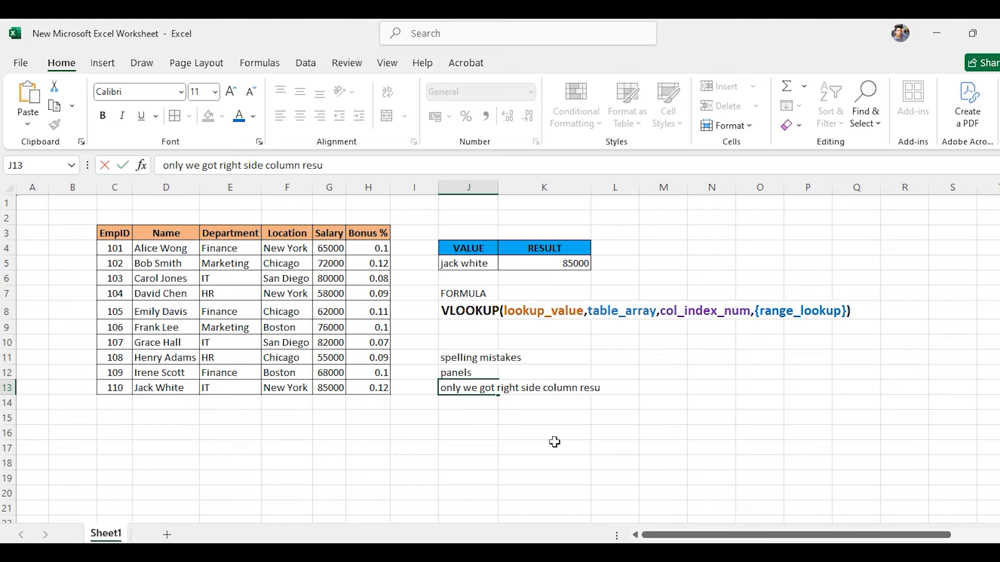
text(s)
key(Return)
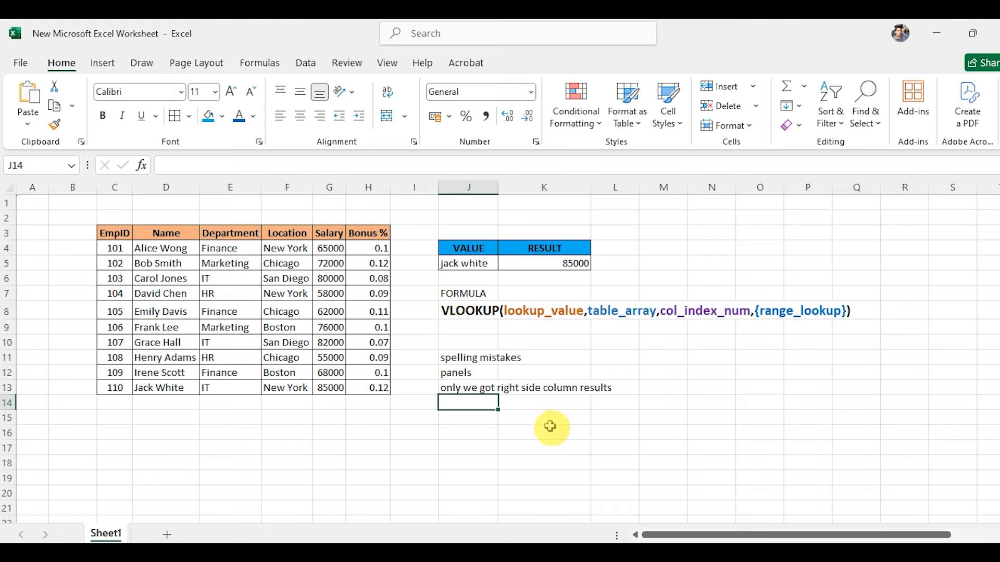
Add the note "no duplicates while using v lookup" in J14
click(230, 276)
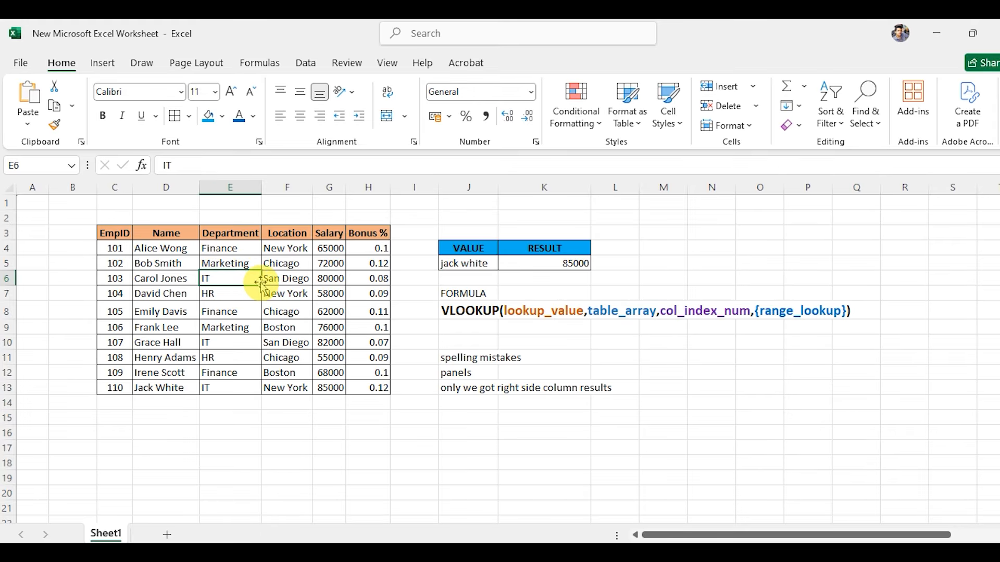
click(282, 280)
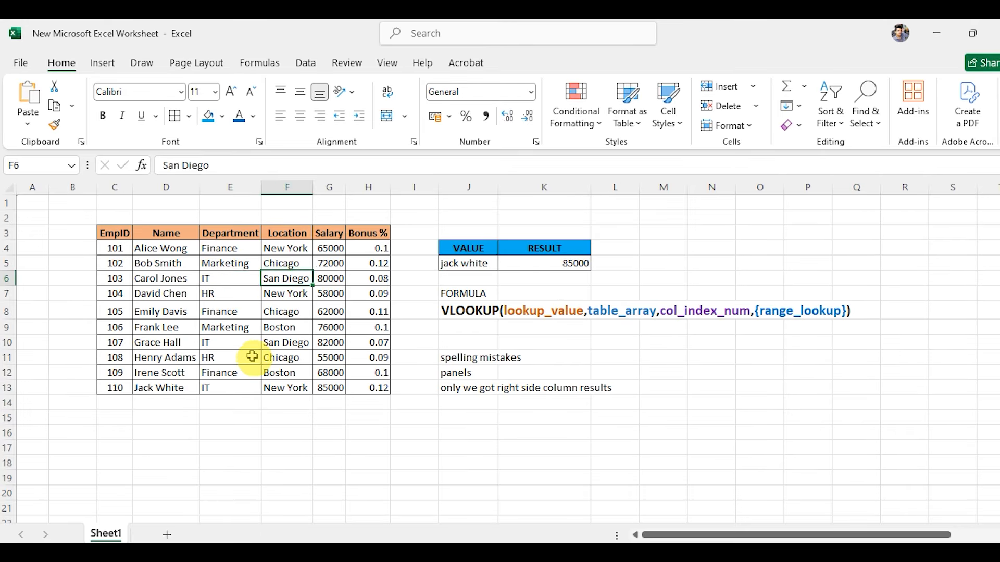
click(285, 386)
click(294, 279)
click(454, 403)
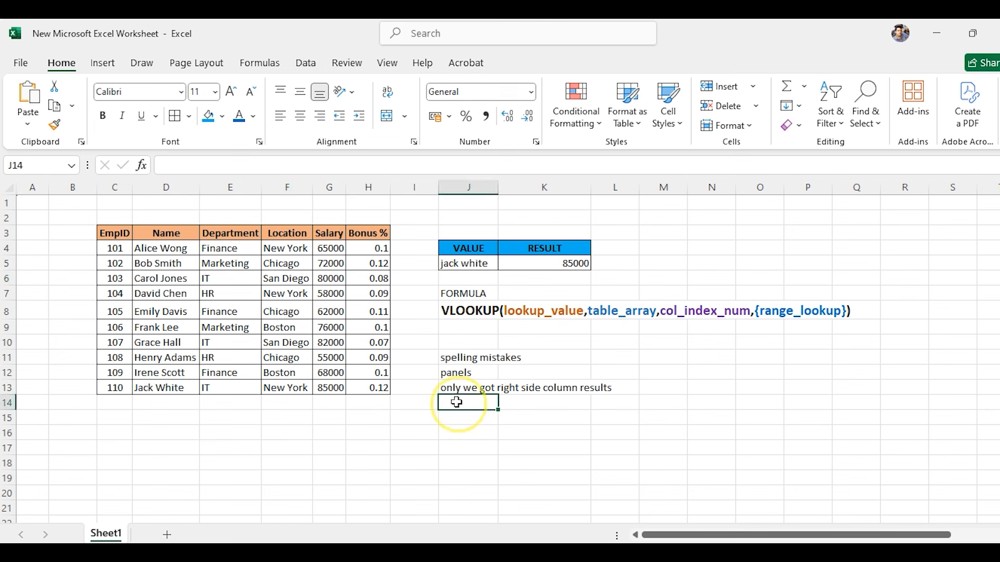
text(duplicates while using v llo)
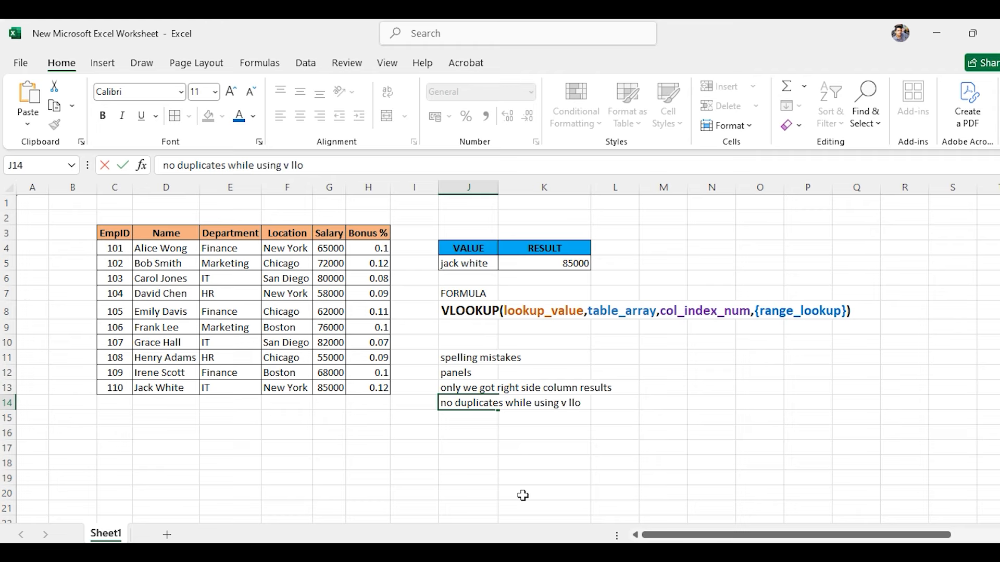
text(p)
key(Return)
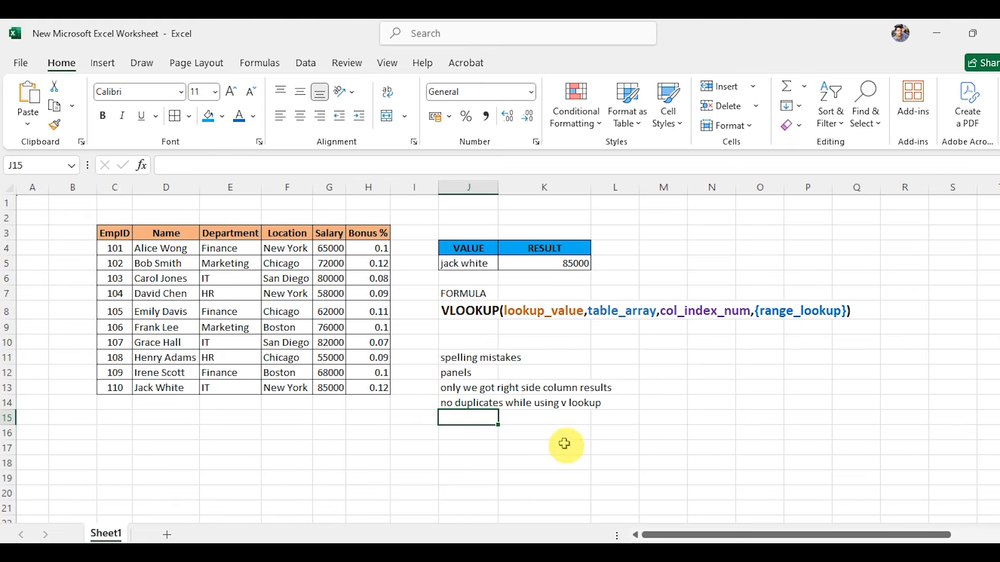
click(474, 292)
click(496, 279)
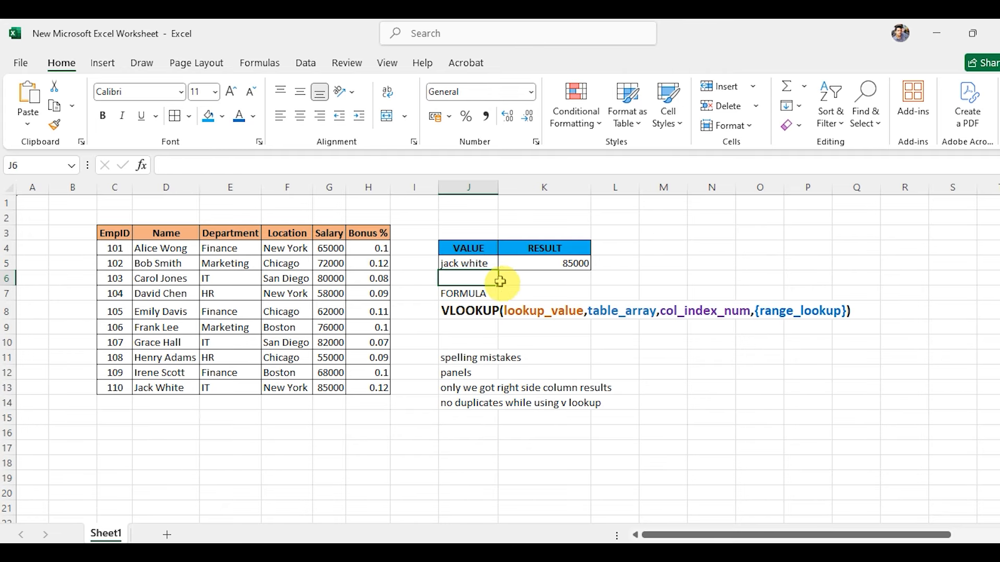
shift+click(536, 284)
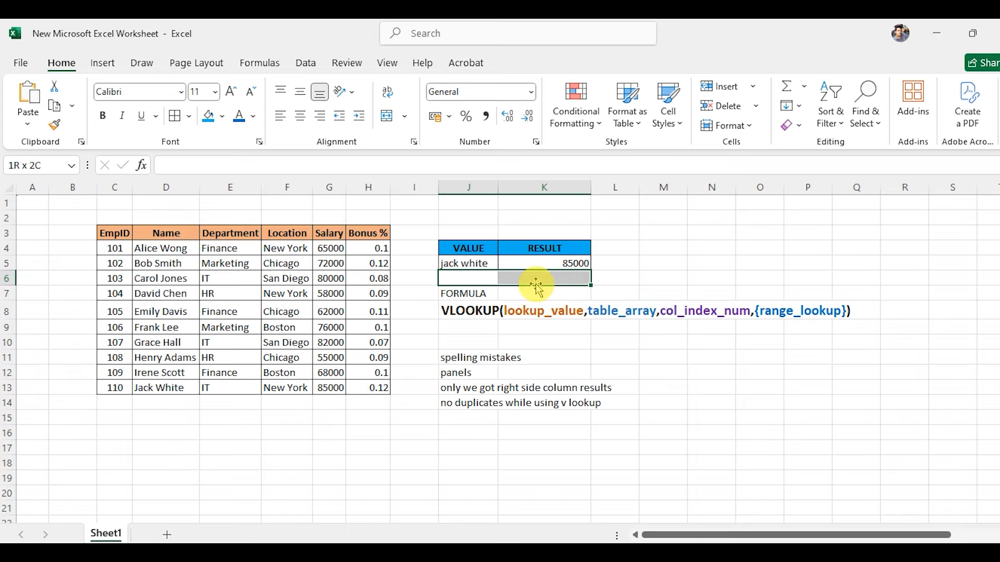
key(ctrl+shift+plus)
key(Escape)
Move the formula syntax and notes from J7:J14 down so that the block starts in J14
key(Down)
key(ctrl+shift+Down)
key(ctrl+shift+Down)
key(ctrl+shift+Down)
key(ctrl+shift+Down)
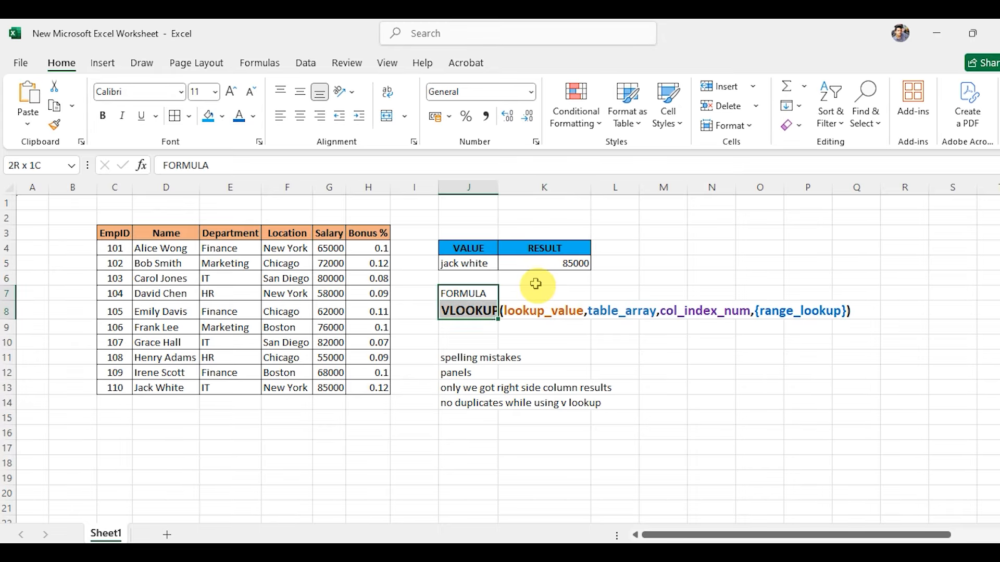
key(ctrl+shift+Up)
key(ctrl+c)
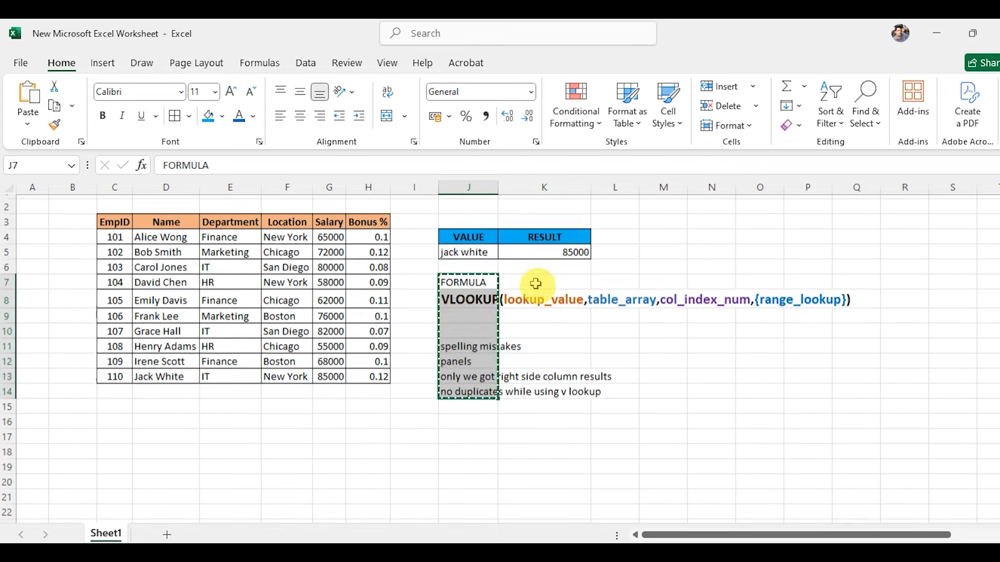
key(Down)
key(Down)
key(Down)
key(Down)
key(Down)
key(Down)
key(Down)
key(ctrl+v)
Fill the lookup row J5:K5 down through row 12
key(Up)
key(Up)
key(Up)
key(Up)
key(Up)
key(Up)
key(Up)
key(Up)
key(Up)
key(shift+Right)
key(shift+Down)
key(shift+Down)
key(shift+Down)
key(shift+Down)
key(shift+Down)
key(shift+Down)
key(shift+Down)
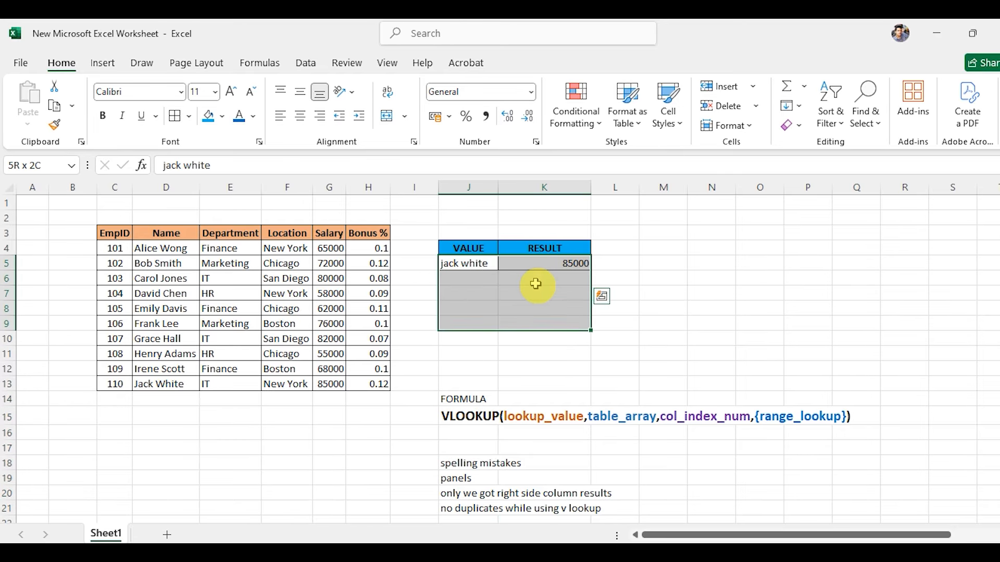
key(ctrl+d)
Clear the duplicated lookup values from J6:J12, leaving the formulas in column K
key(Up)
key(Down)
key(Down)
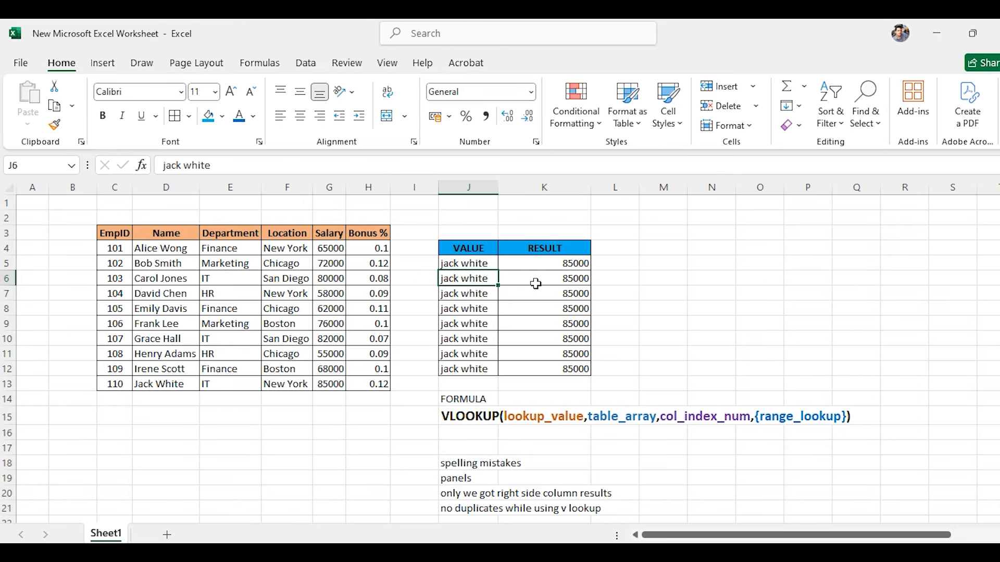
key(shift+Down)
key(shift+Down)
key(shift+Down)
key(shift+Down)
key(shift+Down)
key(shift+Down)
key(Delete)
Copy the employee names from D6:D13 and paste them as values starting at J6
key(Up)
key(Down)
key(Left)
key(Left)
key(Left)
key(Left)
key(Left)
key(Left)
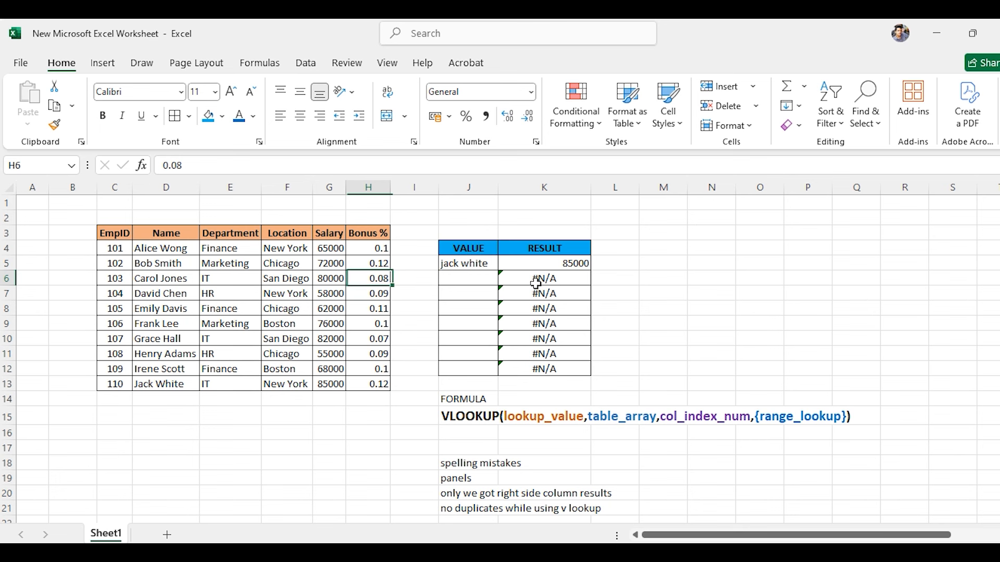
key(ctrl+shift+Down)
key(ctrl+c)
key(Right)
key(Right)
key(Right)
key(Right)
key(Right)
key(Right)
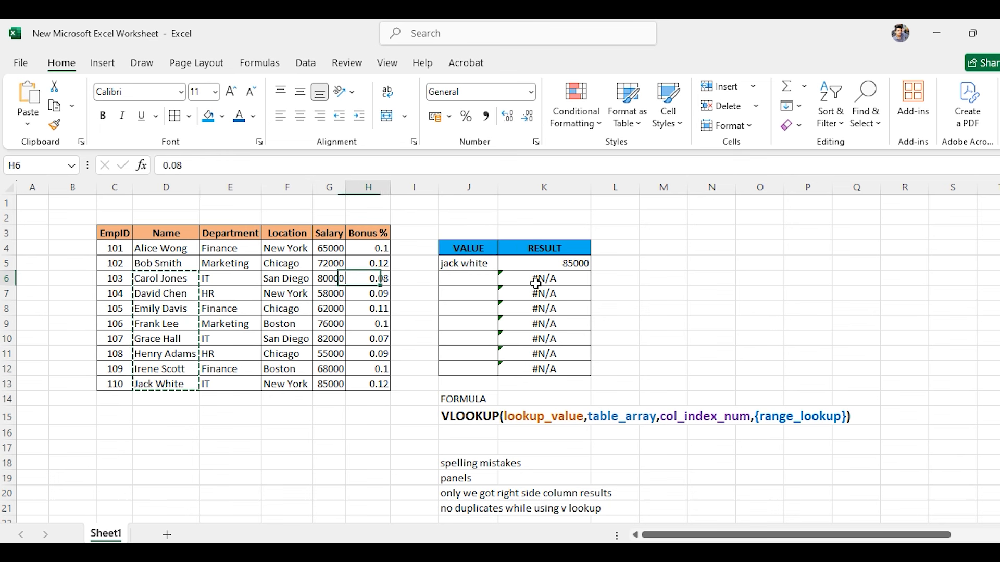
key(ctrl+alt+v)
key(v)
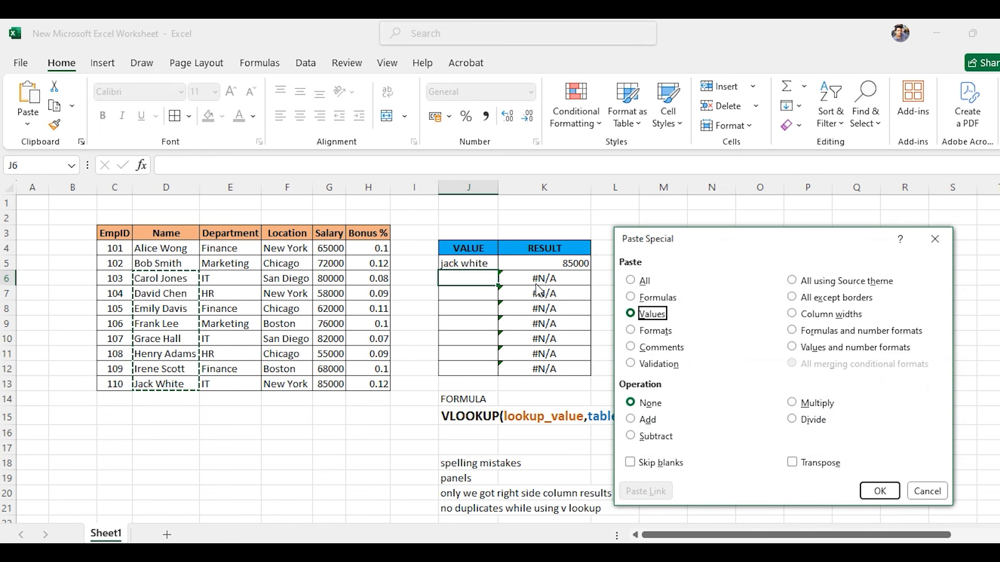
key(Return)
Try to fill the VLOOKUP formula from K12 down to K14, and undo that fill
key(Down)
key(Right)
key(Right)
key(Right)
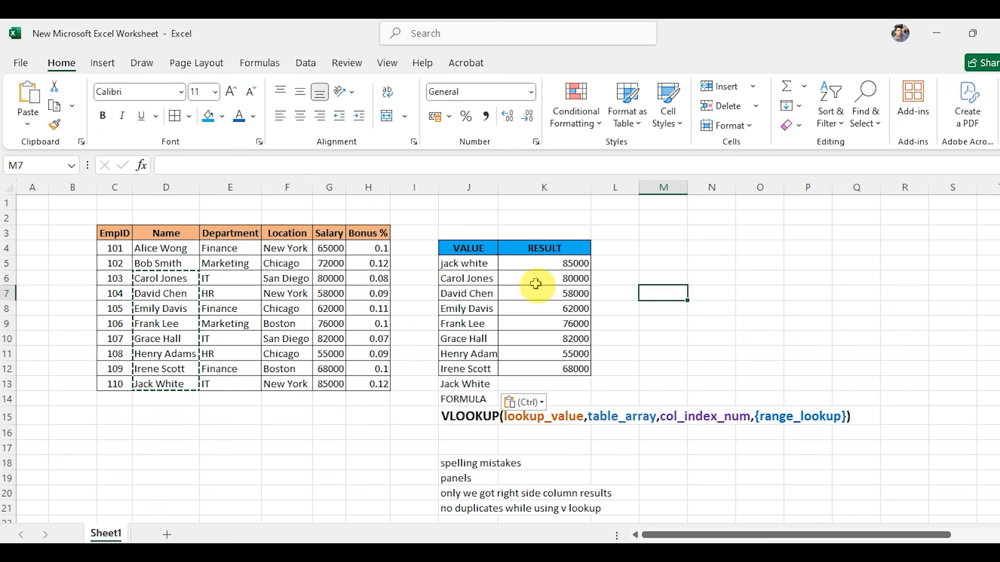
key(Left)
key(ctrl+Down)
key(ctrl+Left)
key(ctrl+Up)
key(Right)
key(Right)
key(Right)
key(Right)
key(Right)
key(Right)
key(Right)
key(Right)
key(Right)
key(Right)
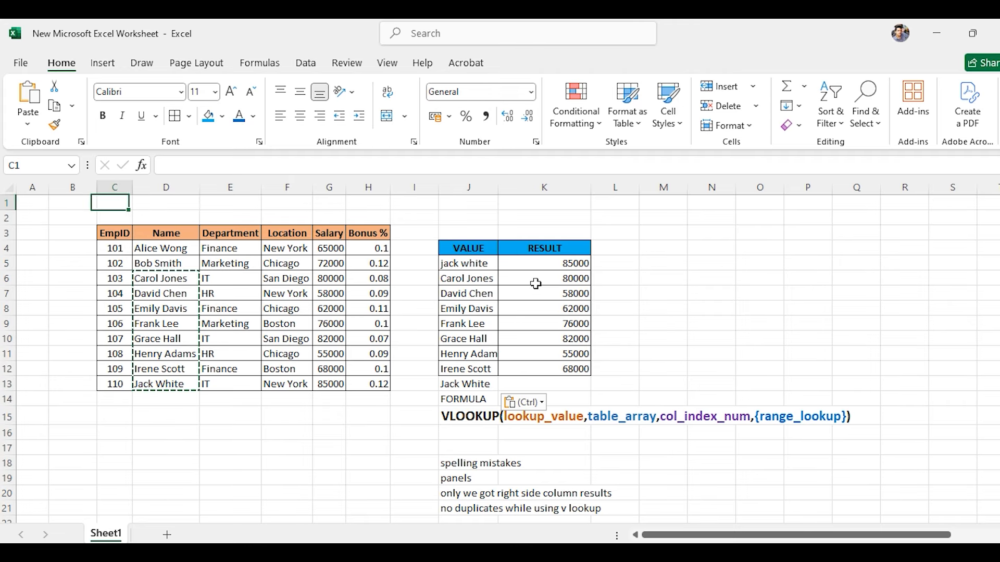
key(Down)
key(ctrl+Down)
key(ctrl+Down)
key(Down)
key(Up)
key(shift+Down)
key(shift+Down)
key(ctrl+d)
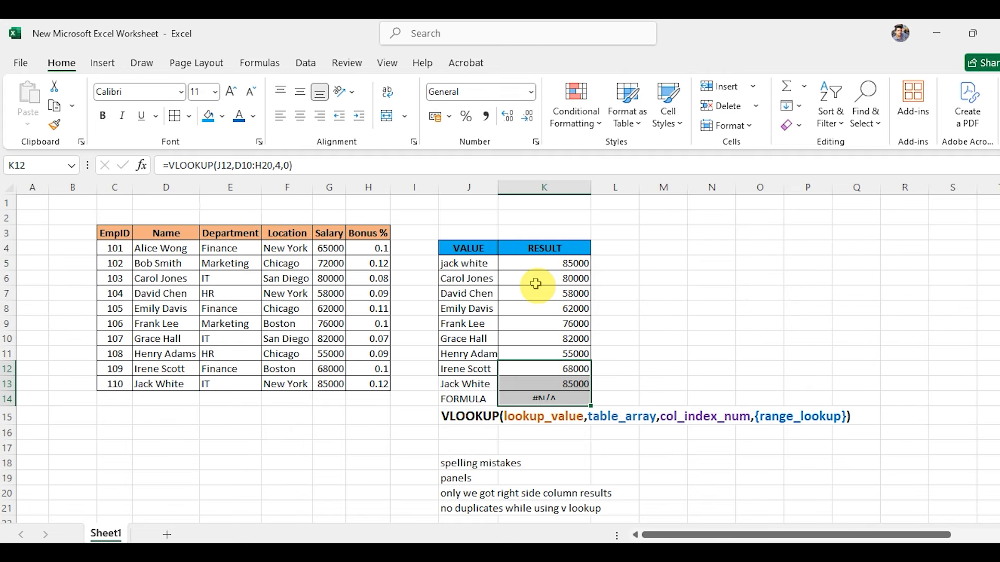
key(ctrl+z)
Fill the VLOOKUP formula from K12 down into K13 only
key(Down)
key(ctrl+d)
key(Down)
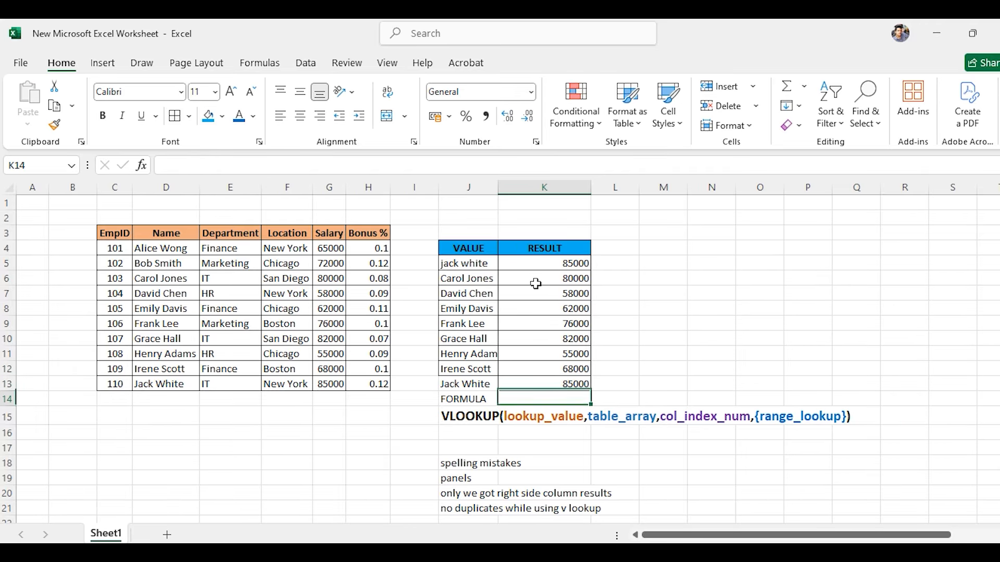
Insert blank cells at J14:K14, shifting the formula heading and notes down one row
key(Left)
key(shift+Right)
key(ctrl+shift+plus)
key(Down)
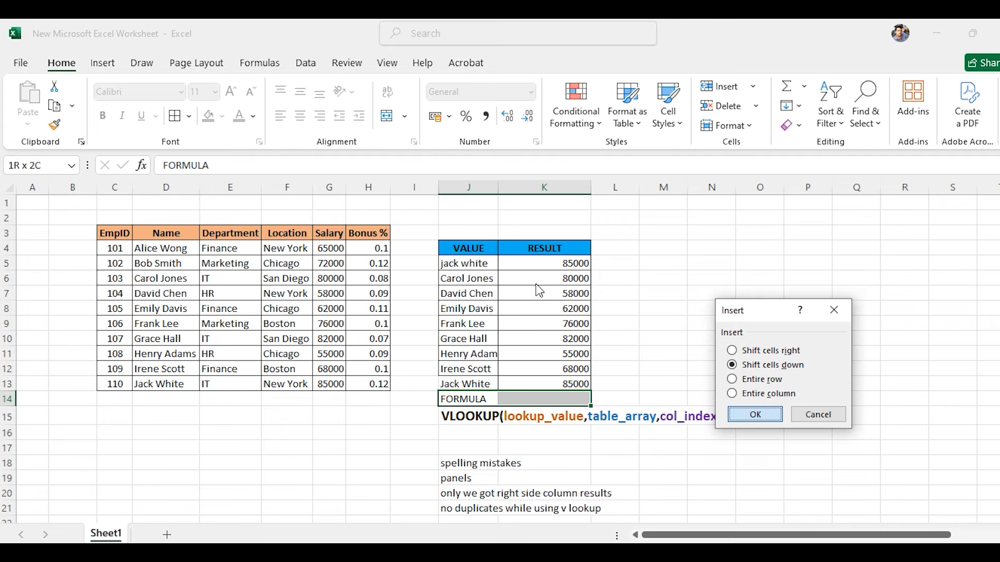
key(Return)
key(Up)
key(Up)
key(Up)
key(Down)
key(Down)
key(Up)
key(Up)
key(Up)
key(Up)
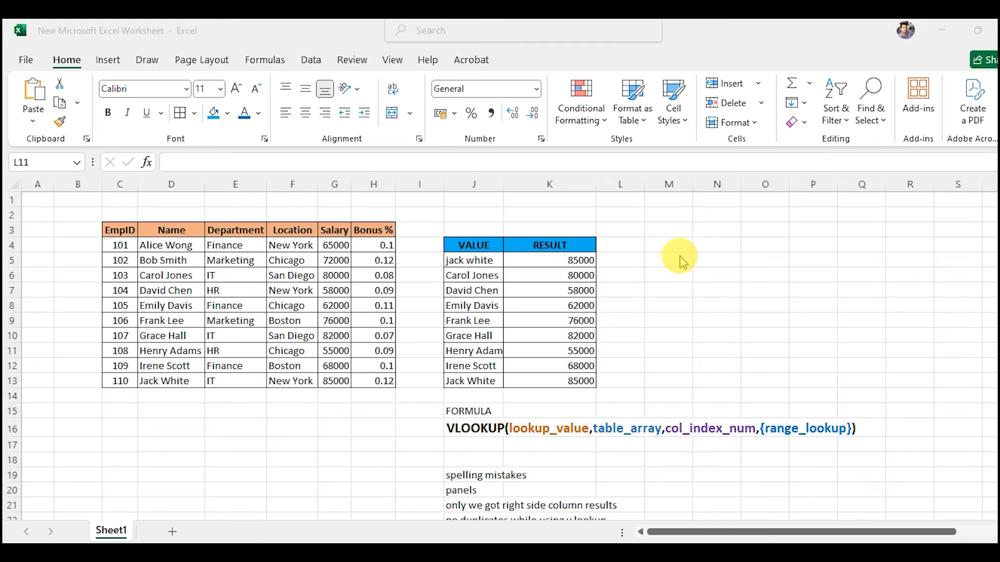
Enter the headers "emp id" in M4 and "name" in N4 for a second lookup table
click(663, 255)
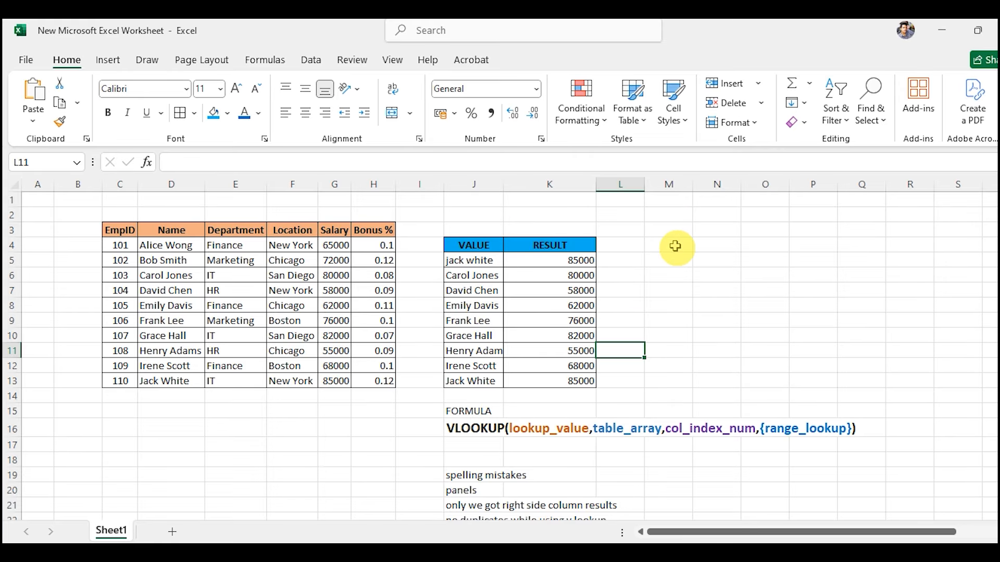
click(677, 244)
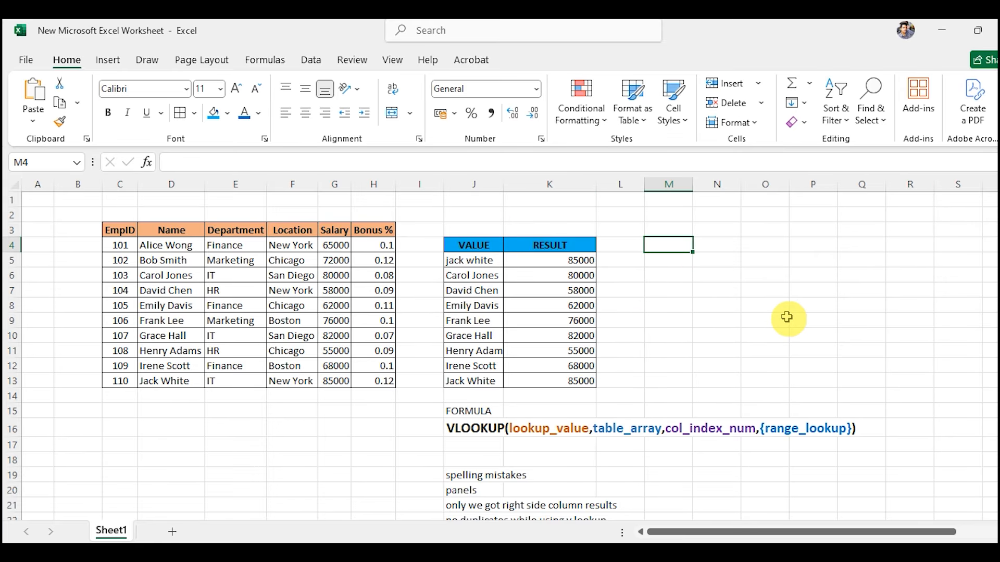
text(emp)
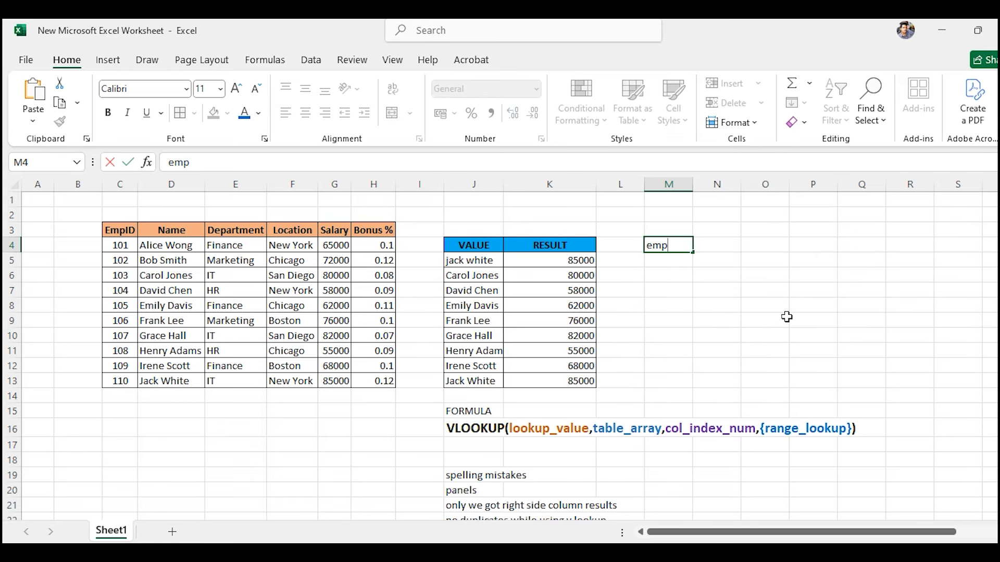
key(Tab)
text(nam)
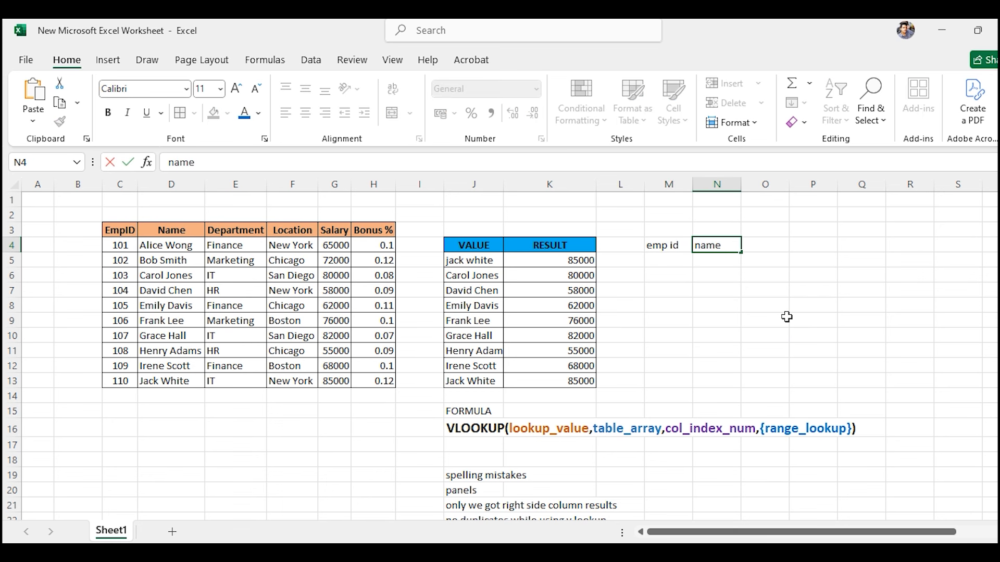
key(Return)
Enter the employee IDs from C4 and C10 as lookup values in M5 and M6
text(101)
key(Return)
text(1074)
key(Return)
key(Up)
text(107)
key(Return)
Begin a VLOOKUP formula in N5 with M5 as the lookup value and columns C:H as the table array
key(Up)
key(Up)
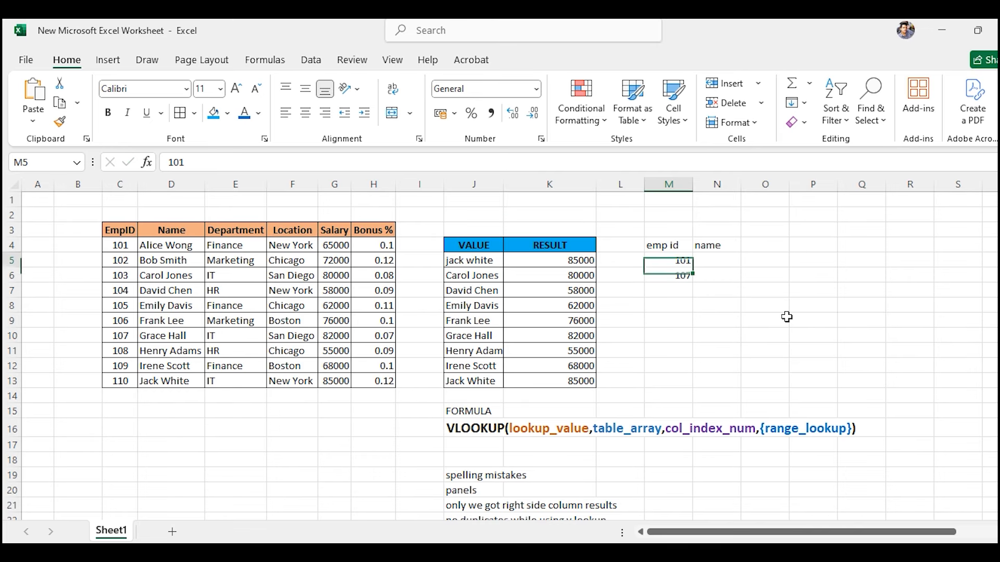
key(Right)
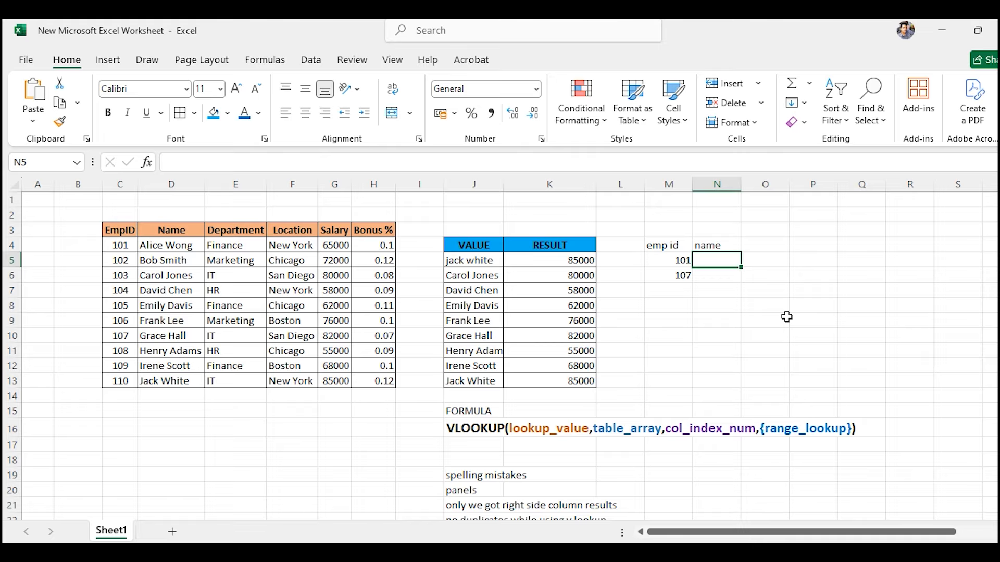
text(=vlookup)
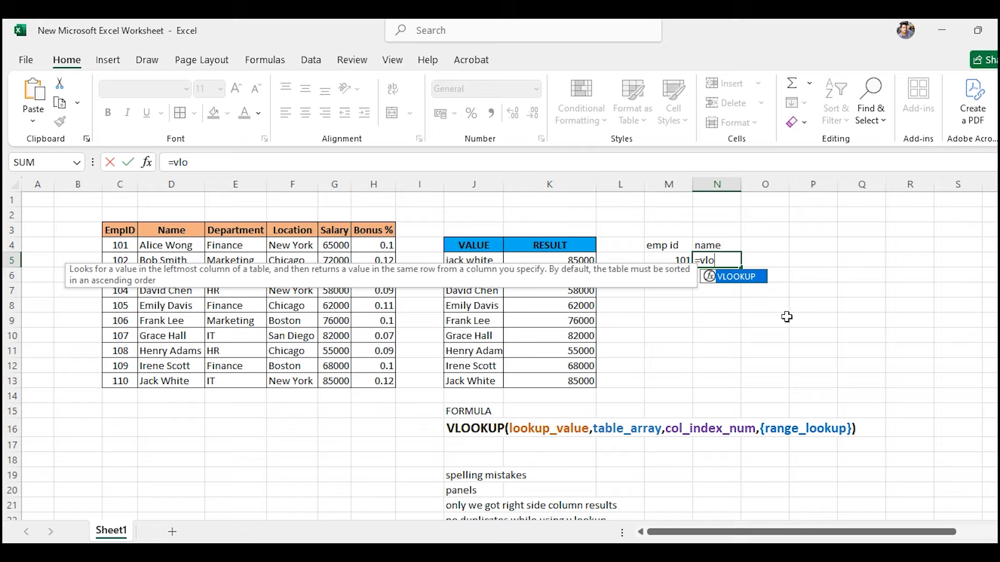
key(Tab)
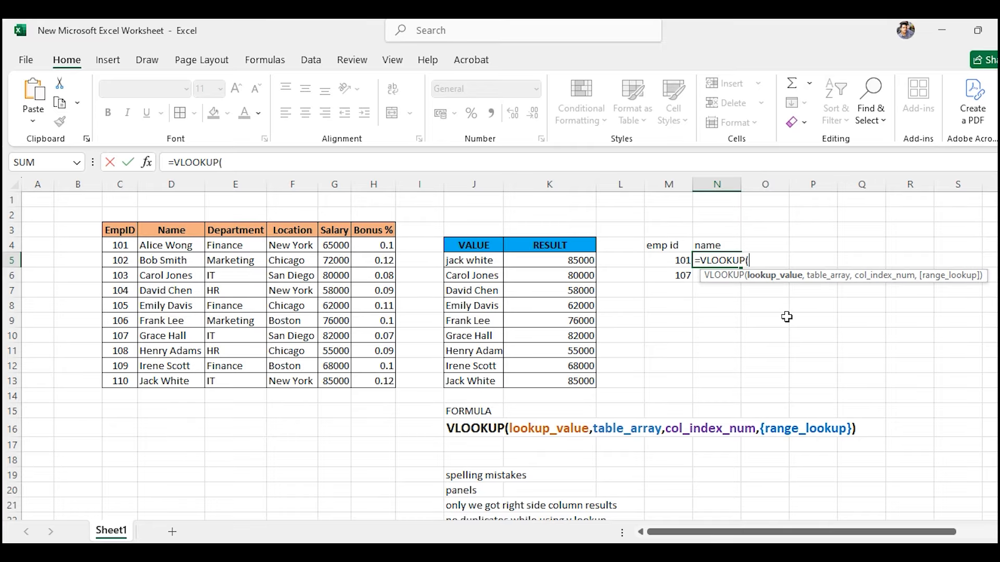
click(660, 264)
click(669, 262)
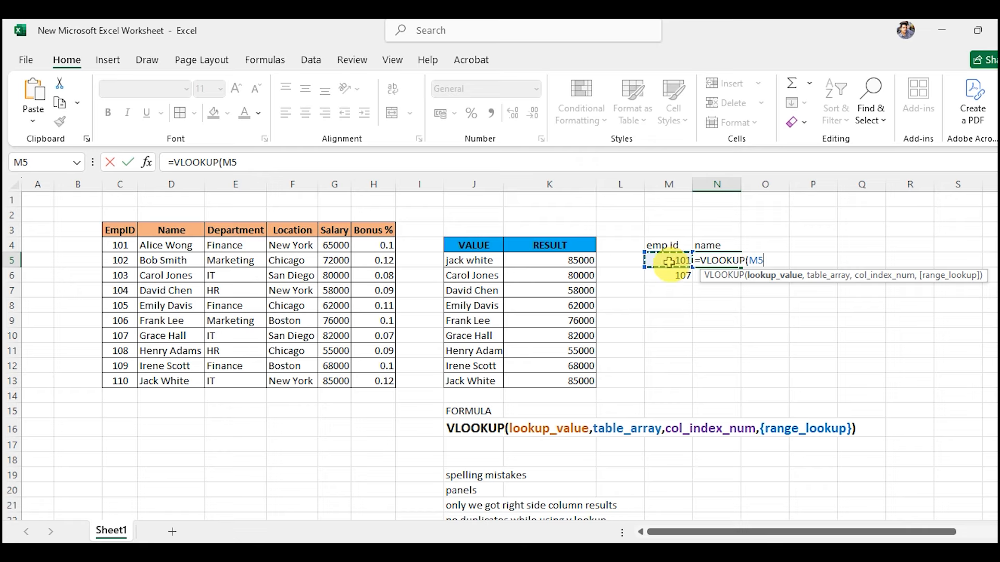
text(,)
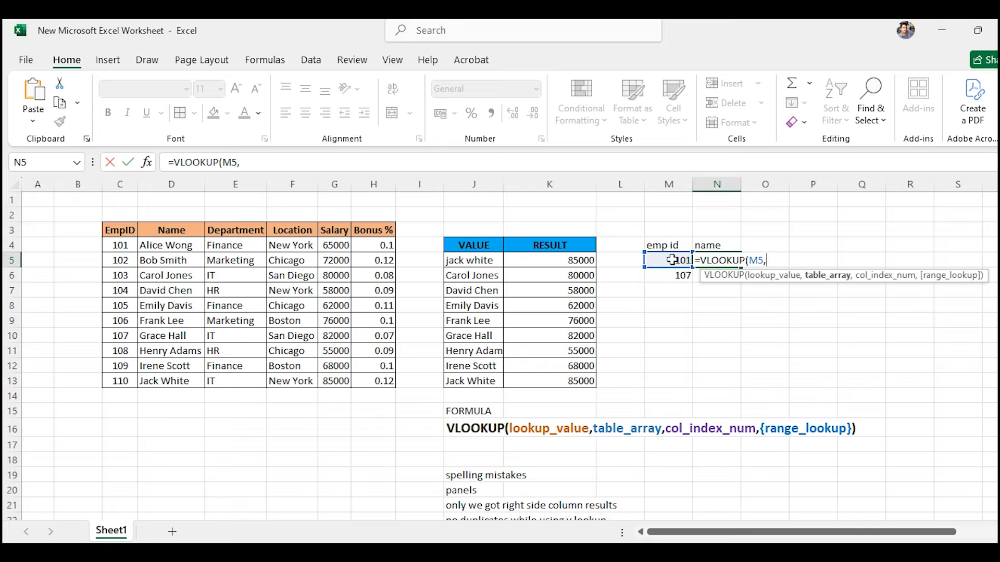
drag(119, 185, 358, 230)
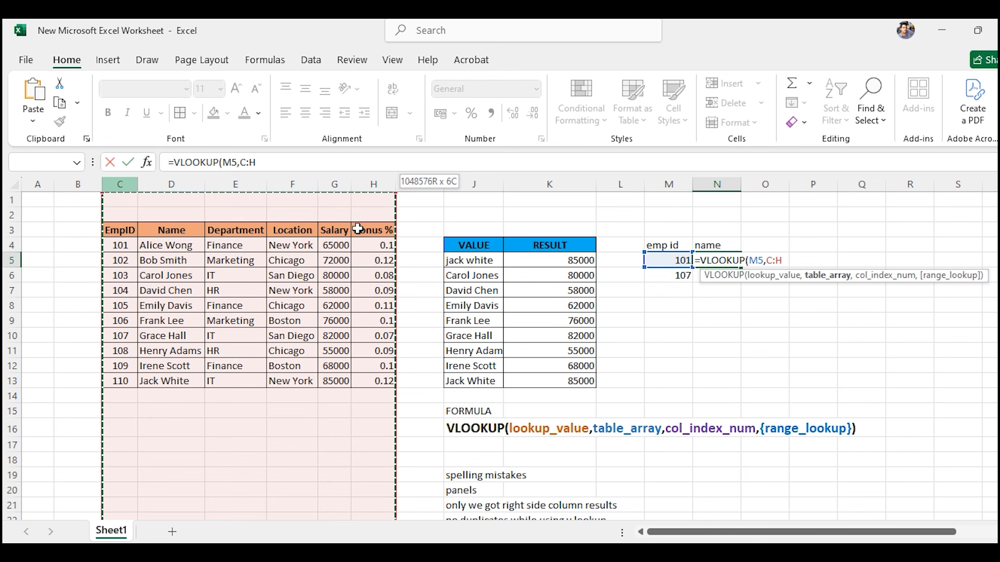
Complete the VLOOKUP formula in N5 with column index 2 and FALSE for an exact match
text(,)
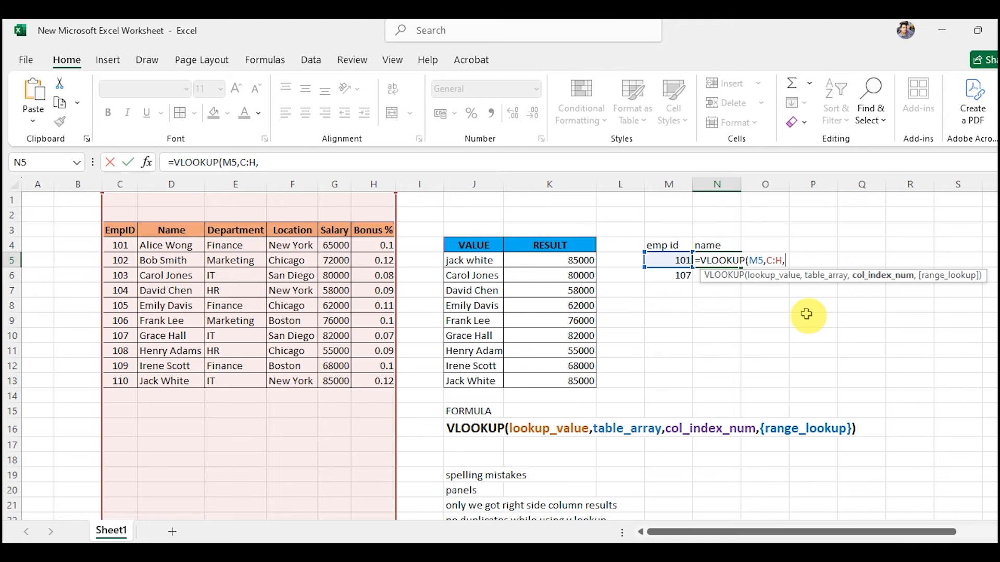
text(2)
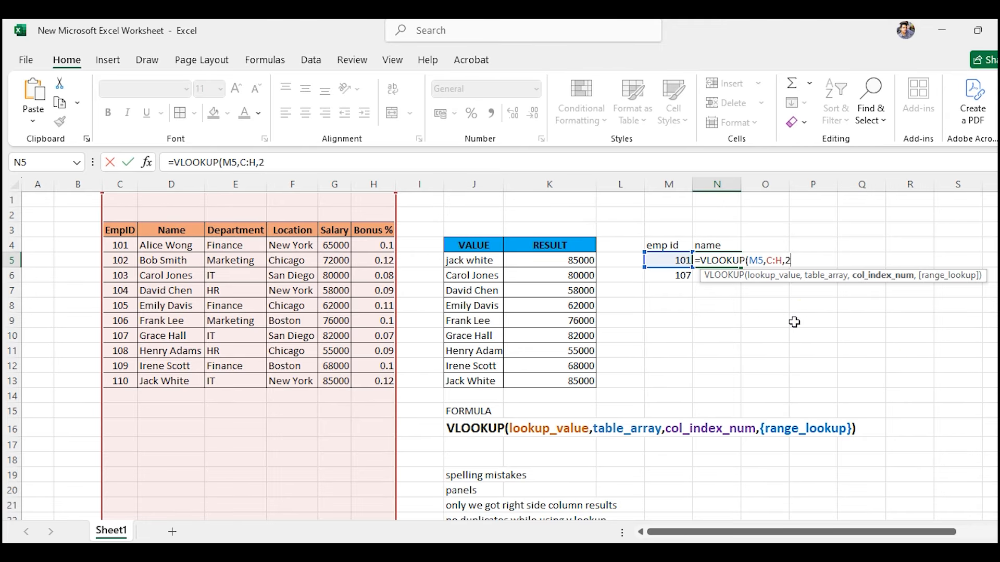
text(,)
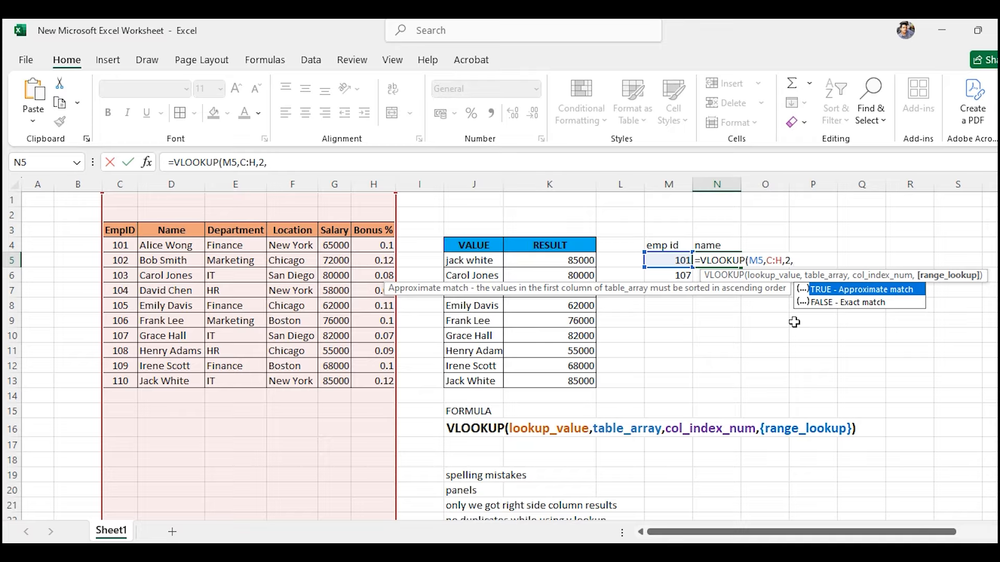
key(Down)
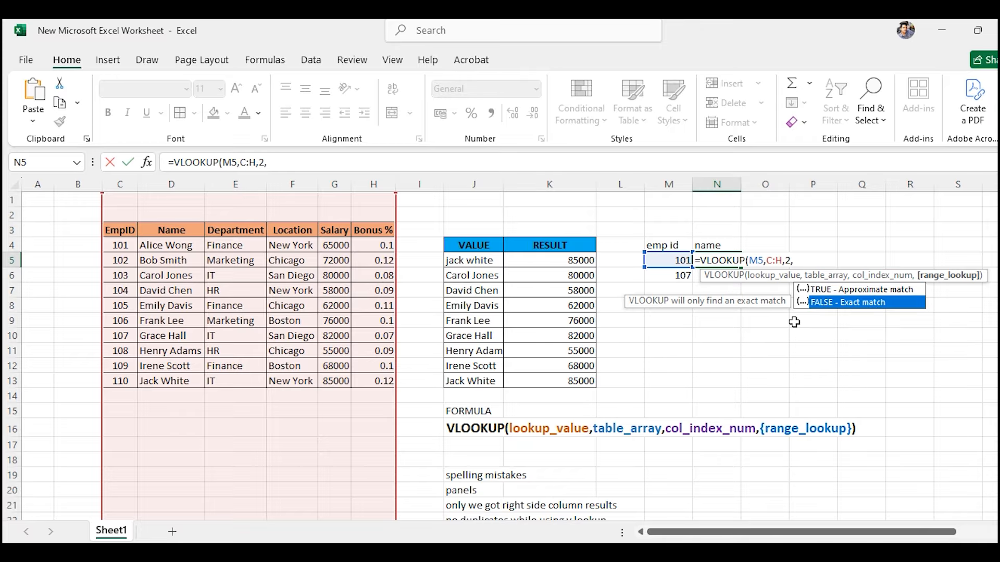
key(Tab)
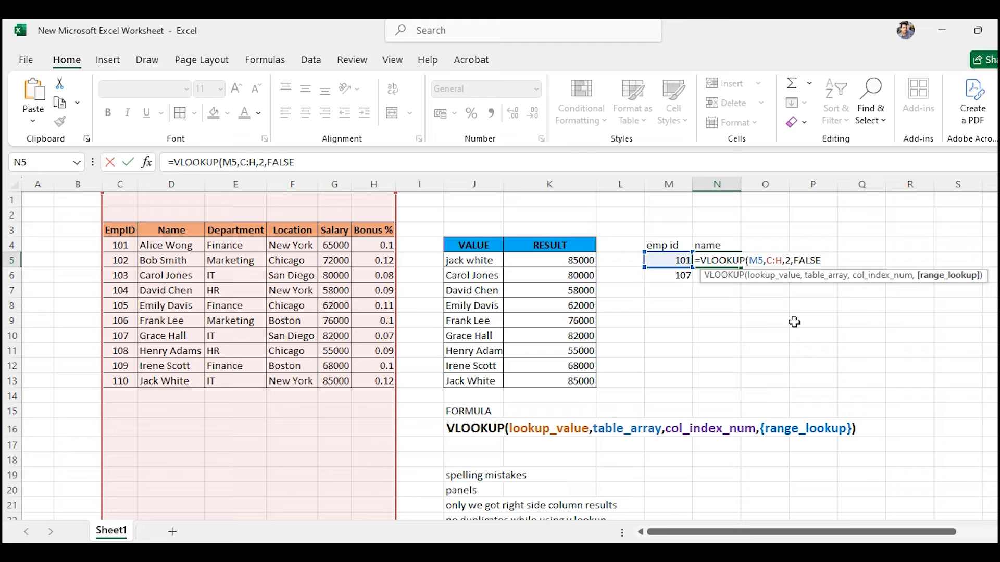
key(Return)
key(Up)
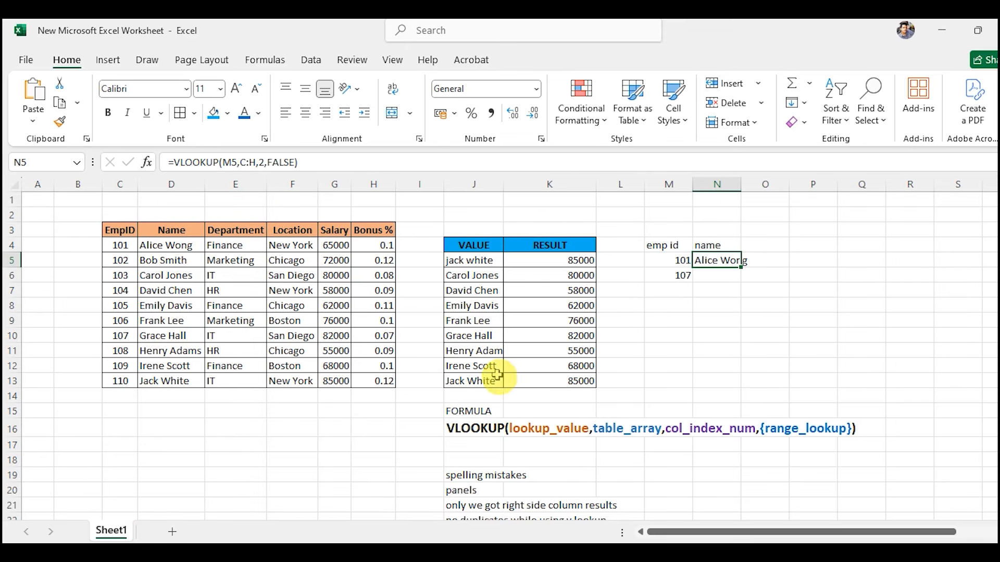
Fill the VLOOKUP formula from N5 down into N6 to look up the second employee ID
key(Down)
text(Grace Hall)
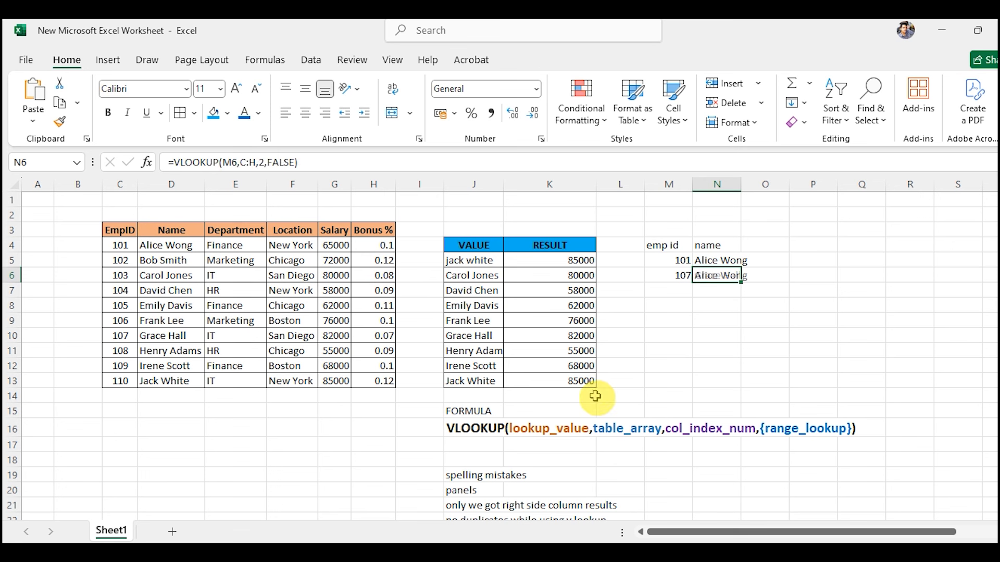
key(Up)
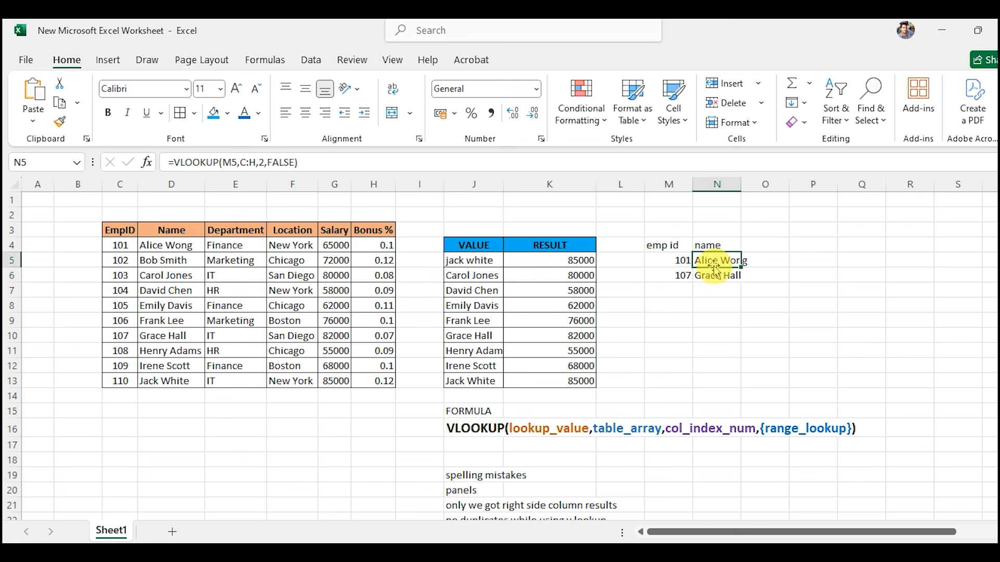
drag(709, 260, 741, 276)
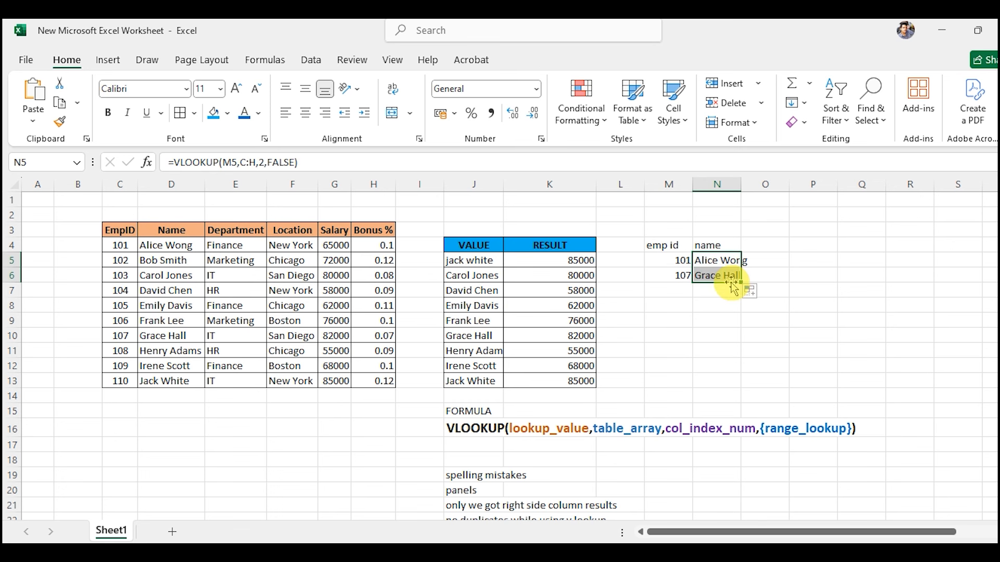
click(696, 278)
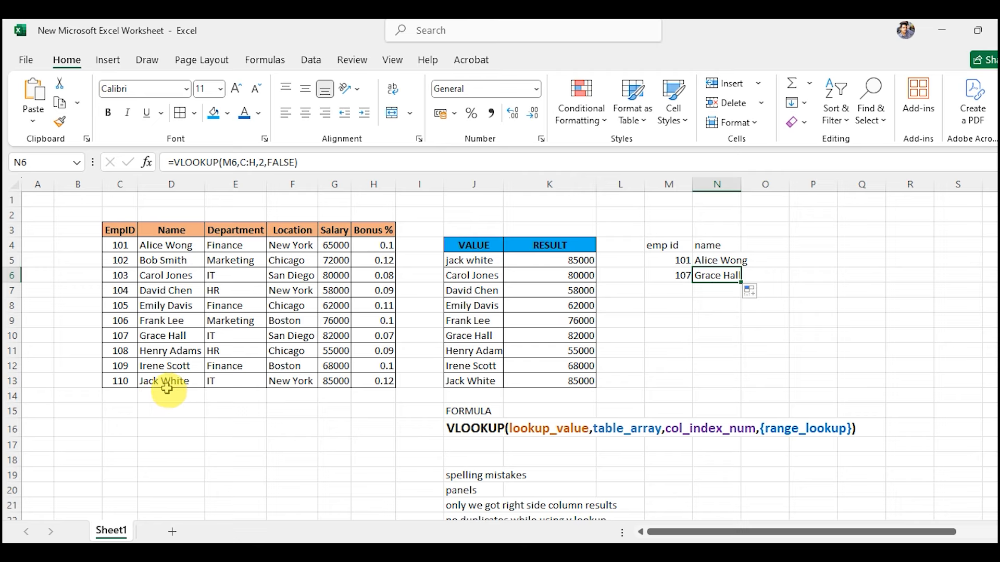
Enter the employee ID from C13 in M7 and fill the VLOOKUP formula from N6 down into N7
click(685, 290)
text(110)
key(Return)
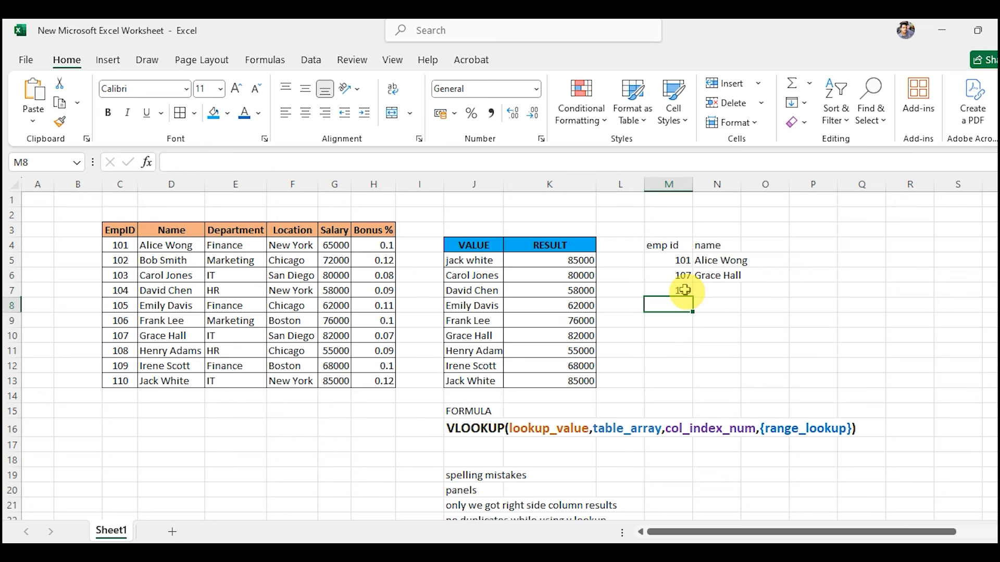
click(711, 276)
mouse_move(746, 281)
mouse_down()
mouse_move(736, 287)
mouse_move(743, 294)
mouse_up()
click(716, 291)
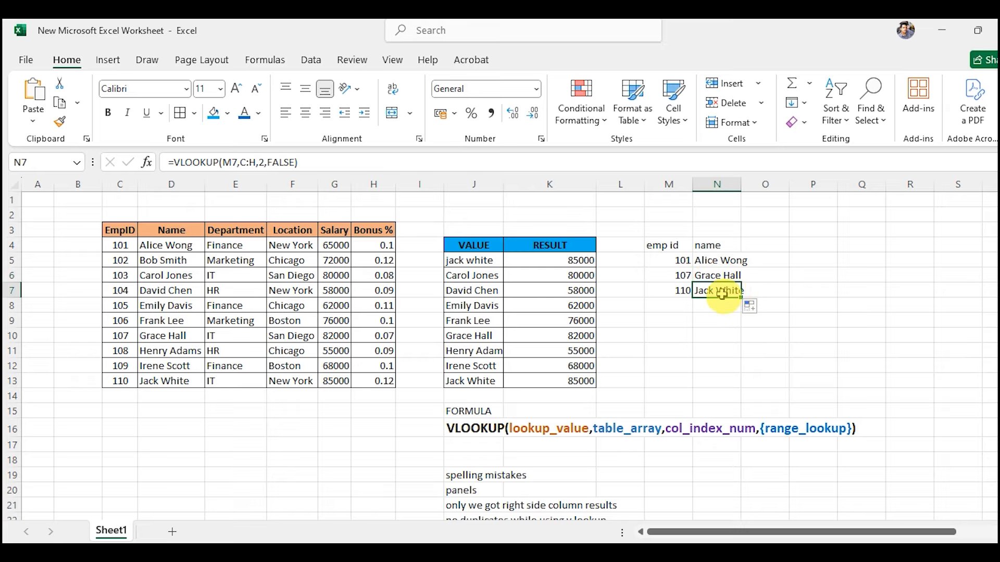
Inspect the VLOOKUP formula in N7 and review the emp id lookup table and the lookup notes below the formula heading
double_click(718, 291)
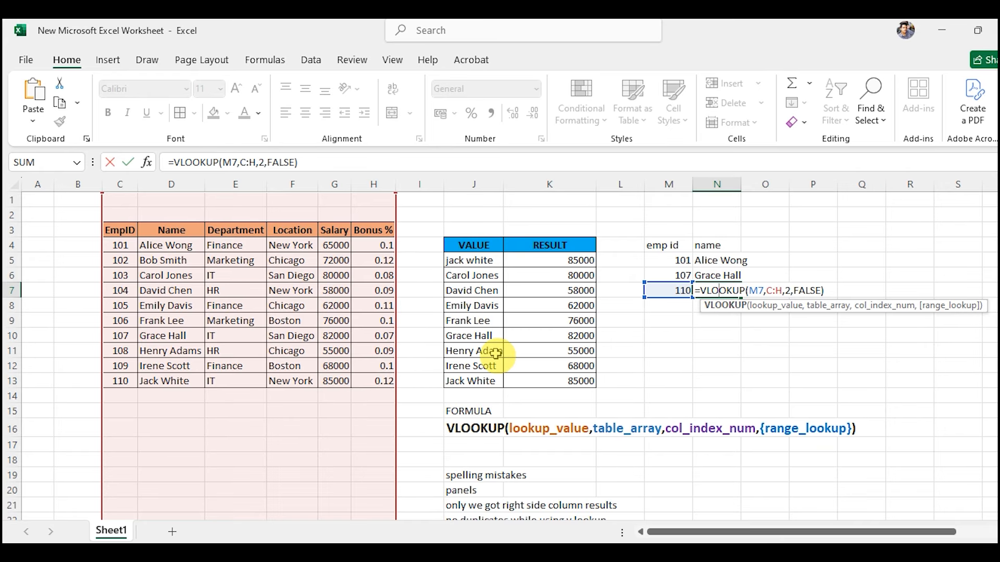
key(Escape)
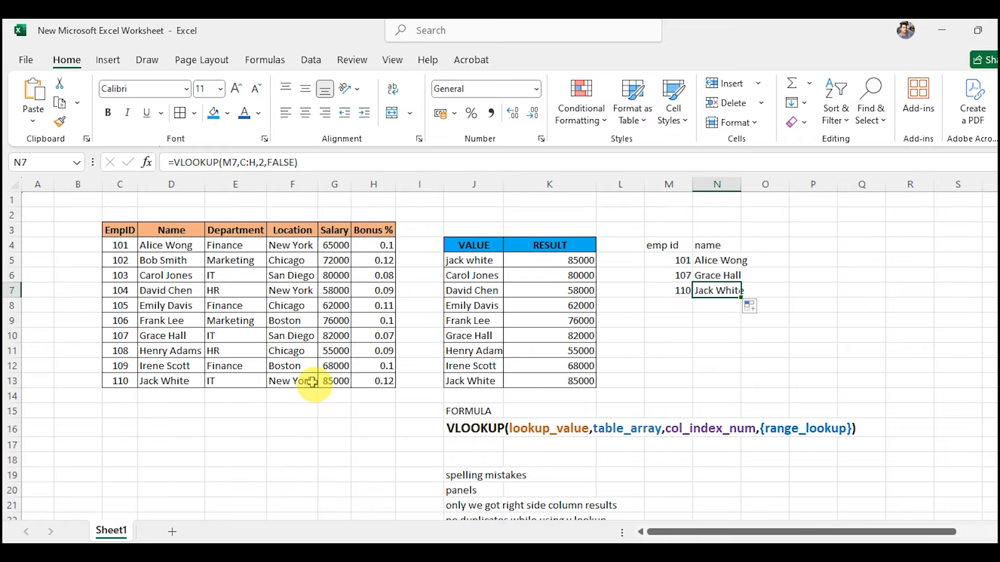
click(667, 321)
drag(661, 249, 726, 286)
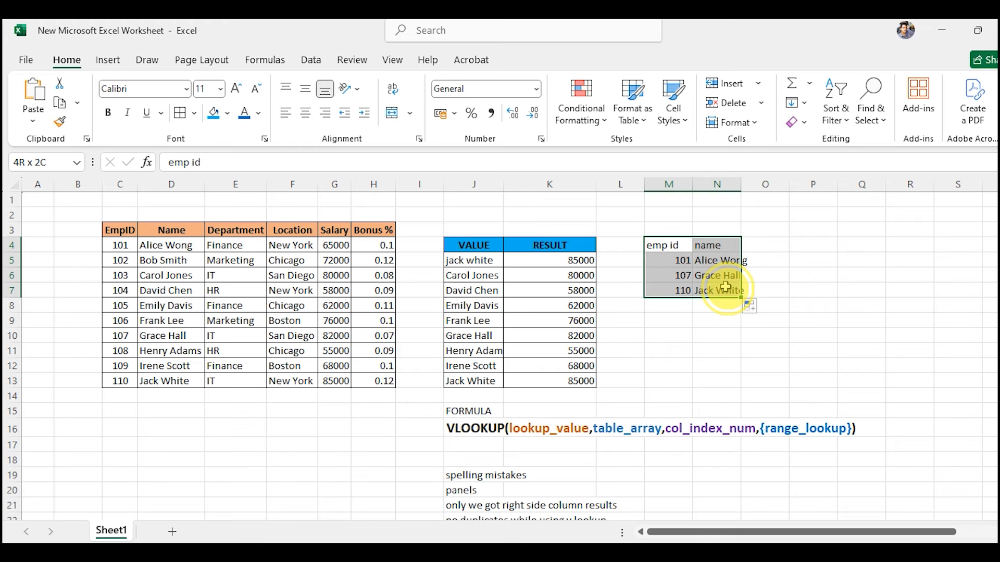
click(711, 348)
drag(669, 229, 721, 276)
click(731, 319)
scroll(694, 350, down, 3)
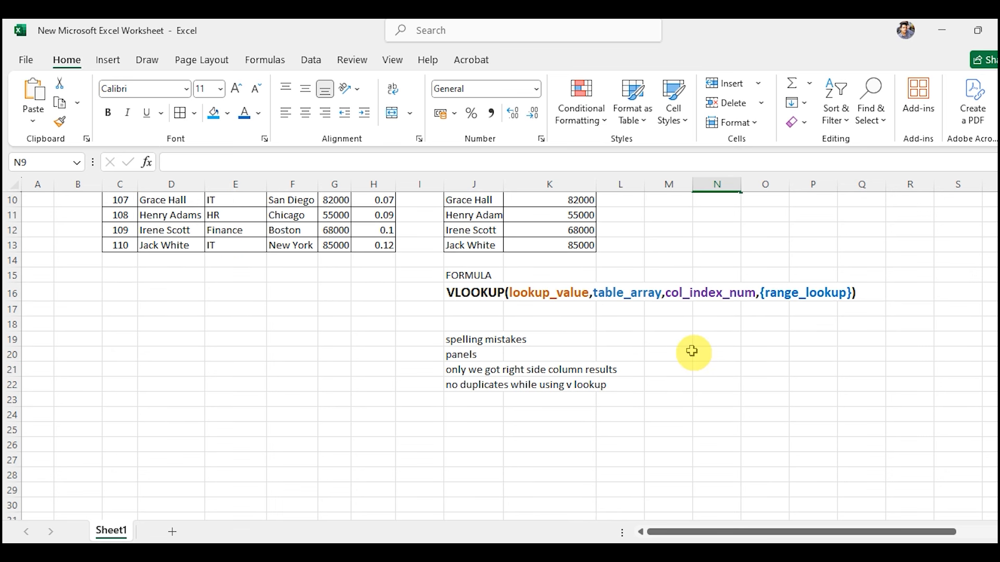
scroll(684, 359, up, 3)
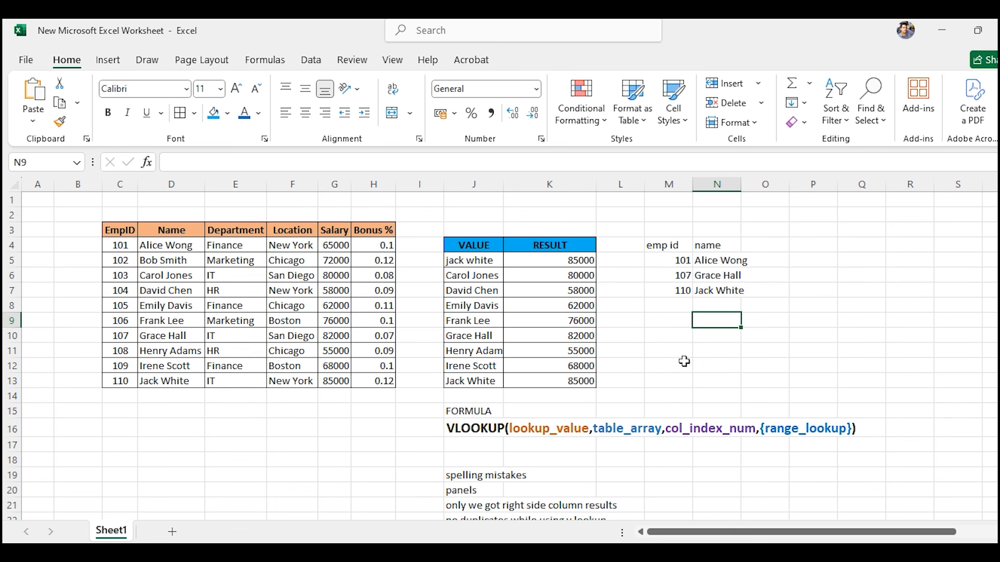